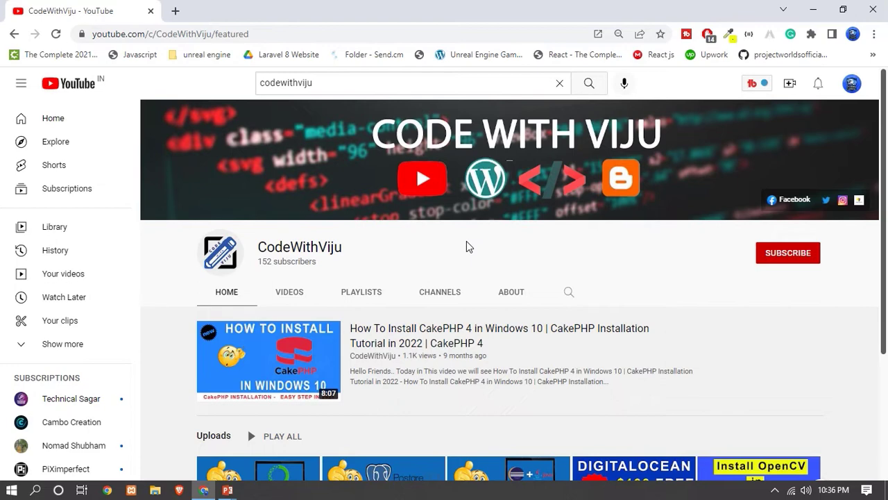
# Subscribe to the CodeWithViju channel and choose its notification setting
pyautogui.click(791, 251)
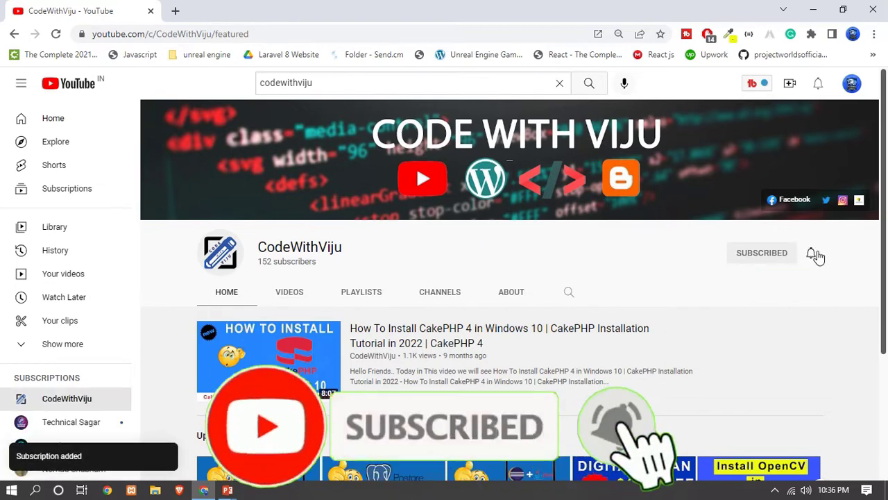
pyautogui.click(812, 254)
pyautogui.click(756, 280)
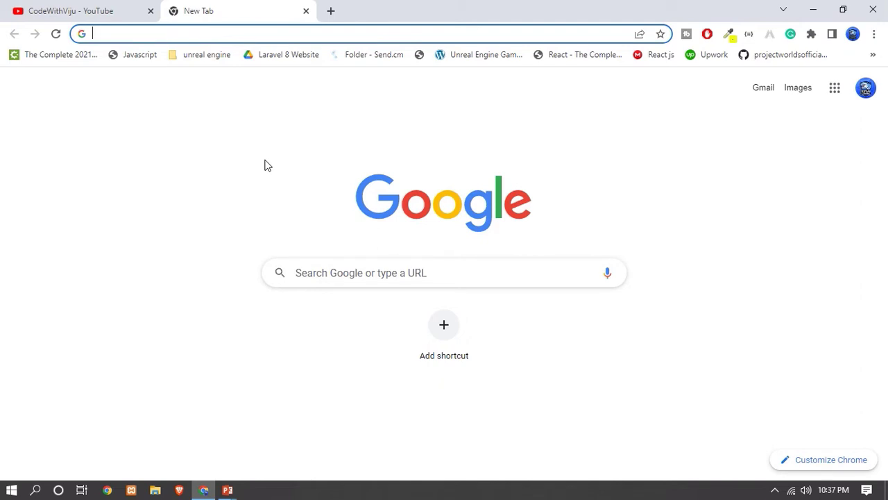
# Search Google for flutter and open the official flutter.dev website from the results
pyautogui.click(143, 35)
pyautogui.write('F')
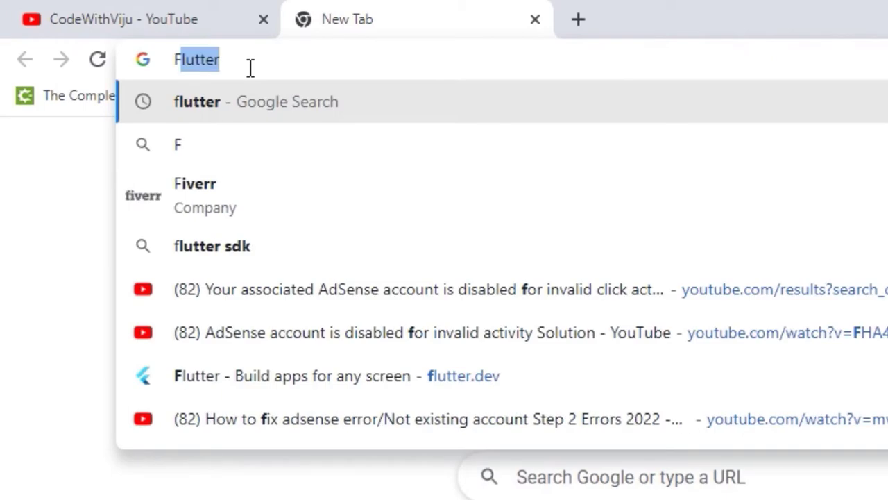
pyautogui.write('LUTTER')
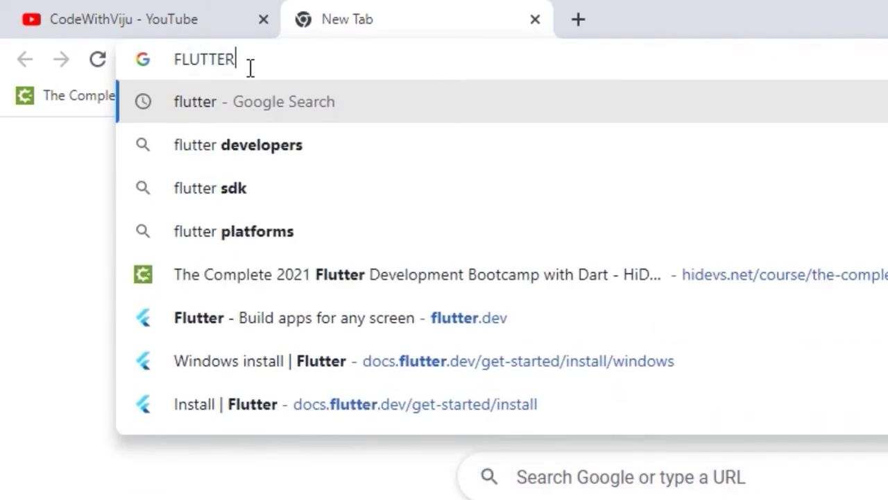
pyautogui.click(231, 87)
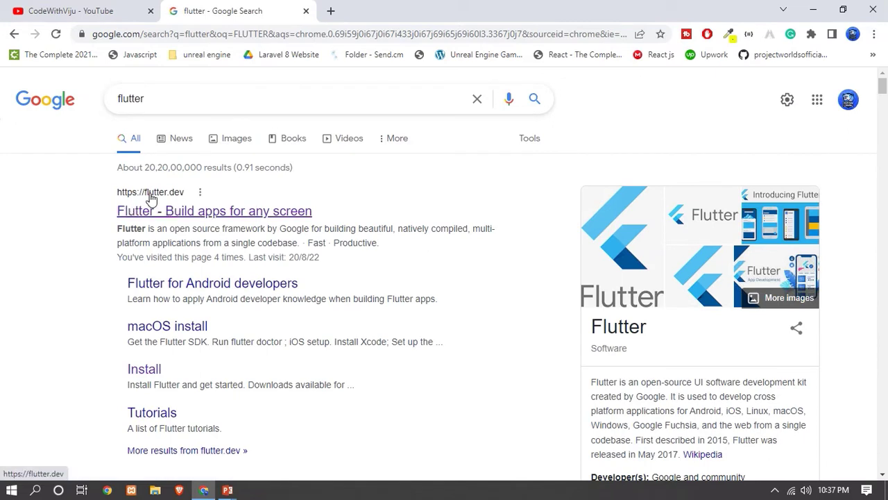
pyautogui.click(184, 217)
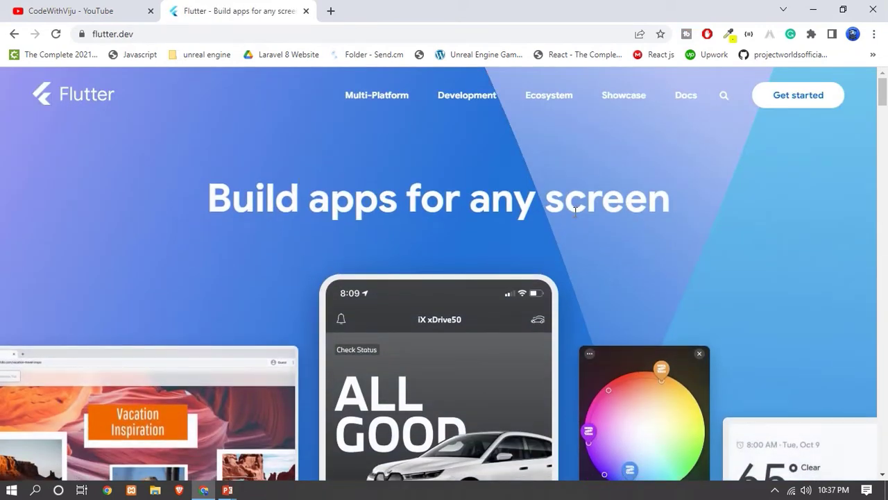
# Go to Flutter's getting-started install page and open the installation guide for Windows
pyautogui.click(798, 94)
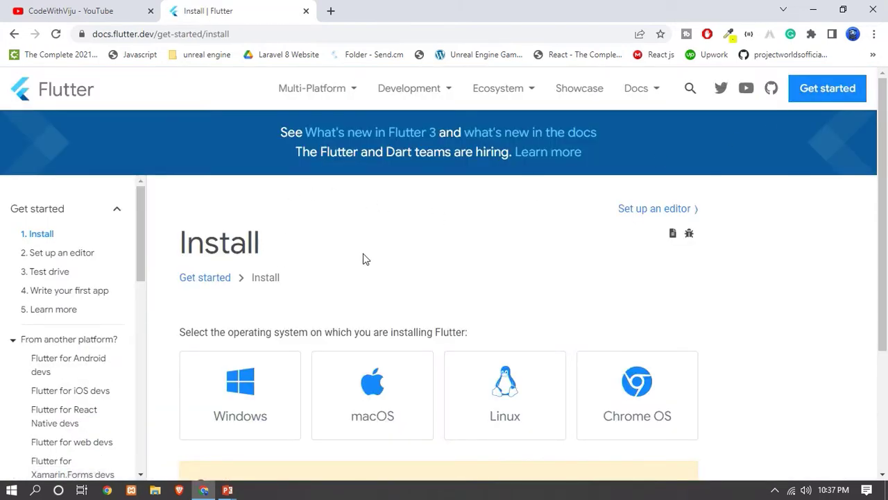
pyautogui.scroll(-1, 363, 259)
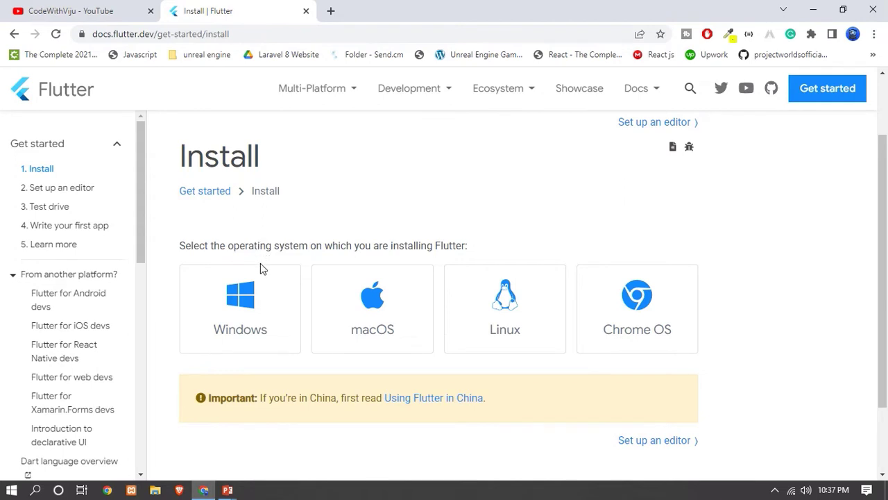
pyautogui.click(245, 308)
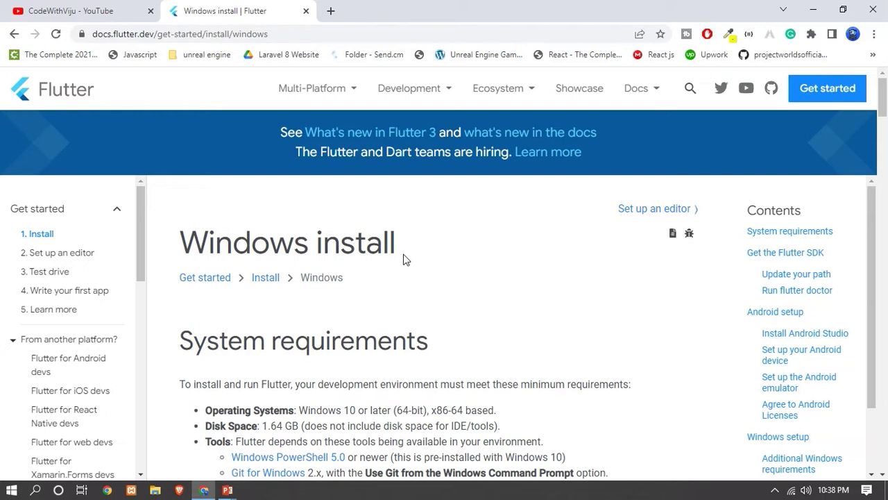
# Download the flutter_windows_3.0.5-stable.zip bundle from the Get the Flutter SDK section
pyautogui.scroll(-1, 406, 259)
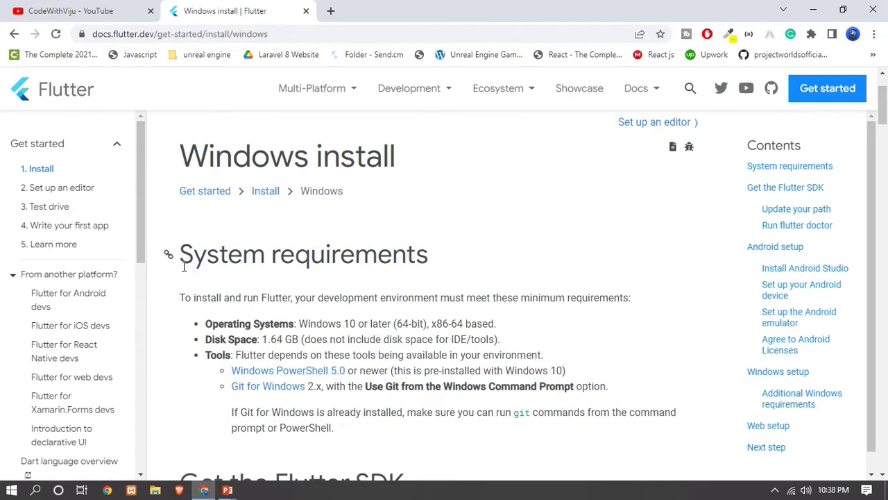
pyautogui.scroll(-1, 371, 259)
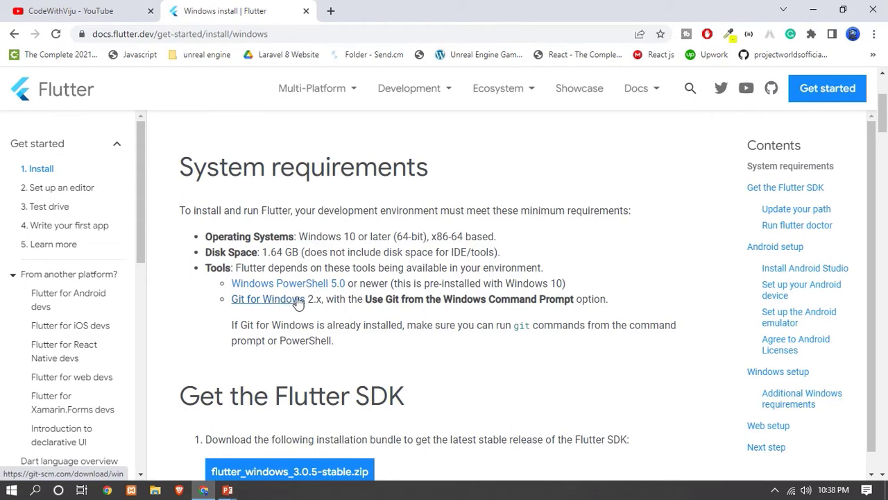
pyautogui.scroll(-3, 417, 283)
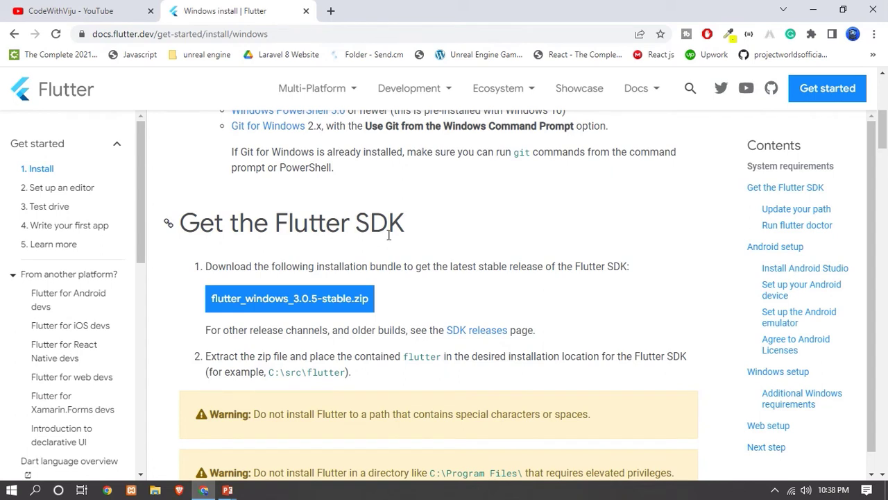
pyautogui.click(310, 300)
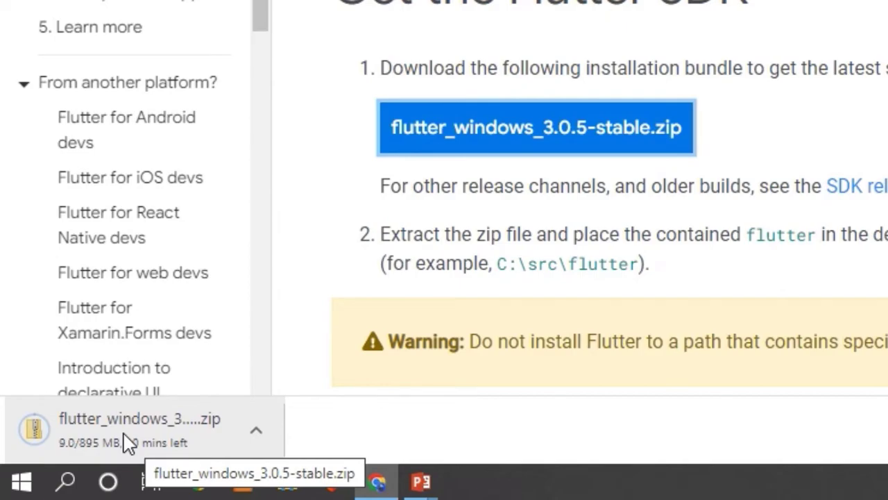
pyautogui.scroll(3, 590, 198)
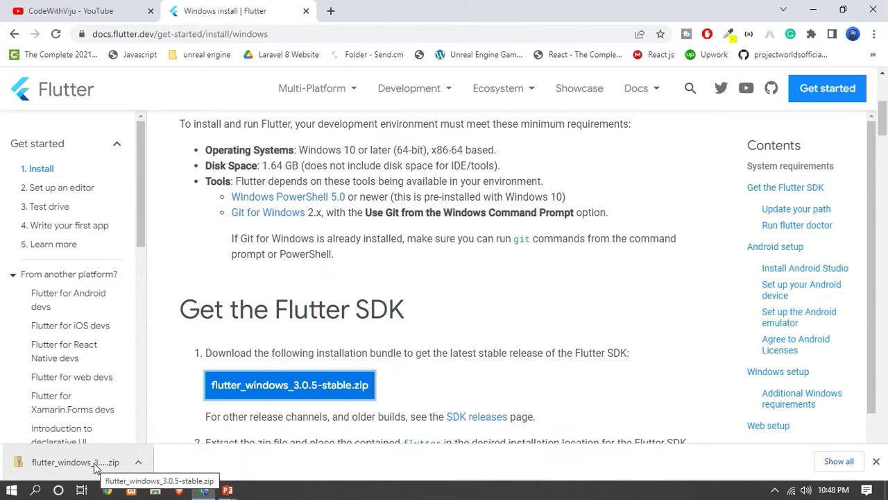
# In File Explorer, extract the flutter_windows_3.0.5-stable archive in Downloads with 7-Zip into a folder of the same name
pyautogui.click(155, 490)
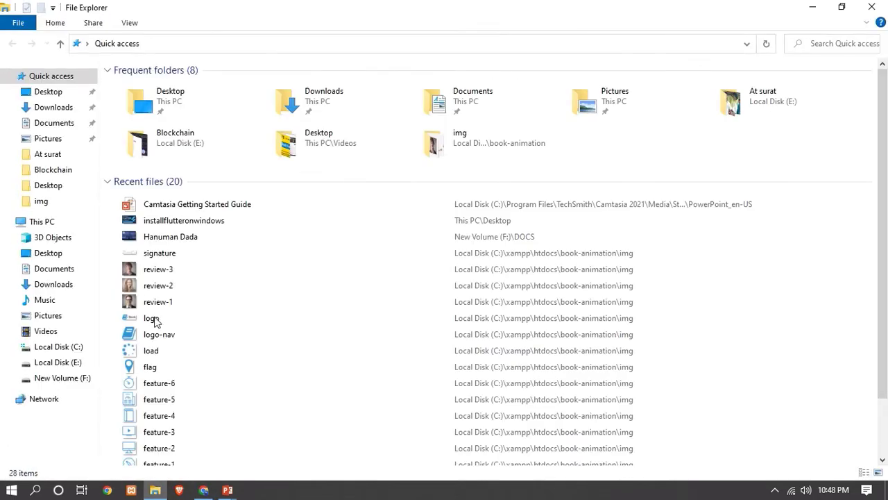
pyautogui.click(54, 109)
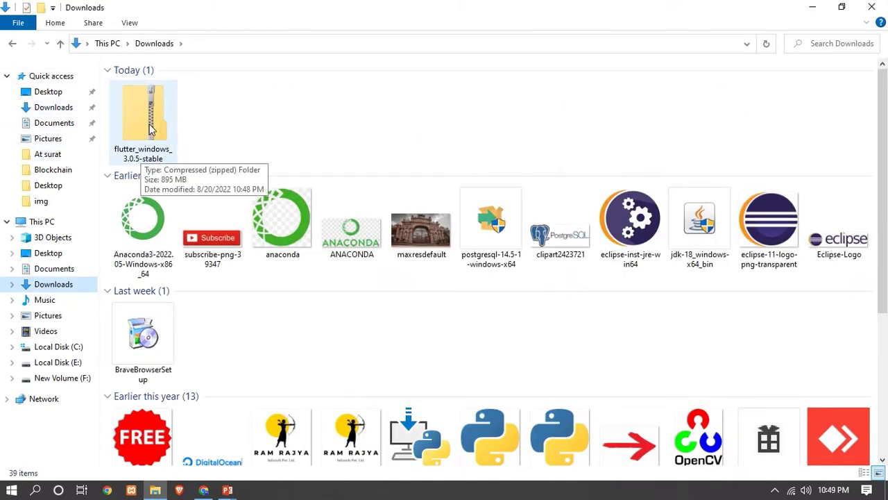
pyautogui.click(148, 128)
pyautogui.rightClick(145, 128)
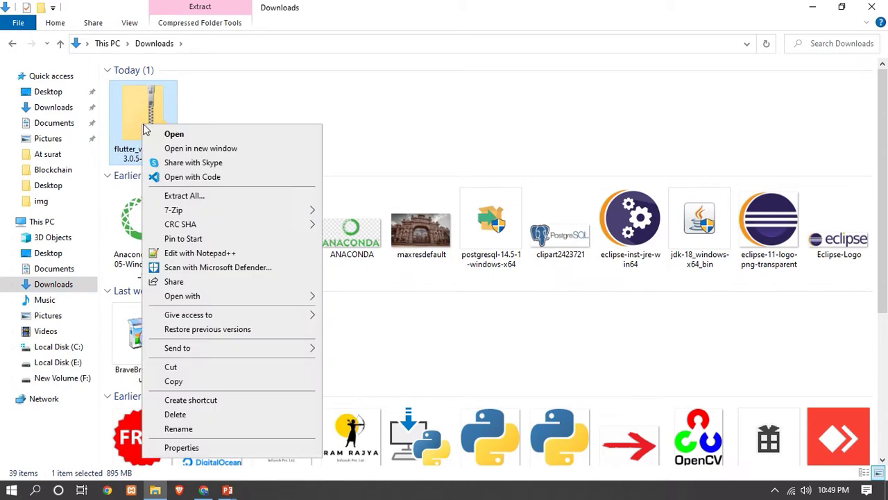
pyautogui.moveTo(289, 209)
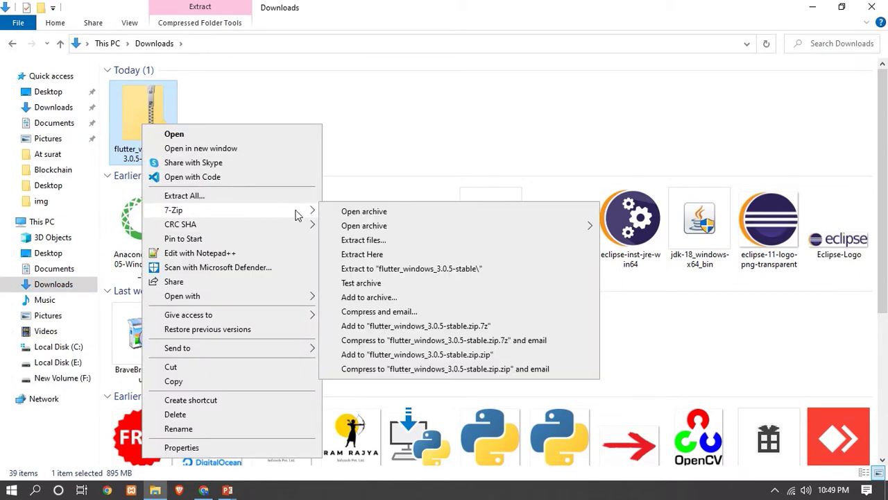
pyautogui.click(393, 268)
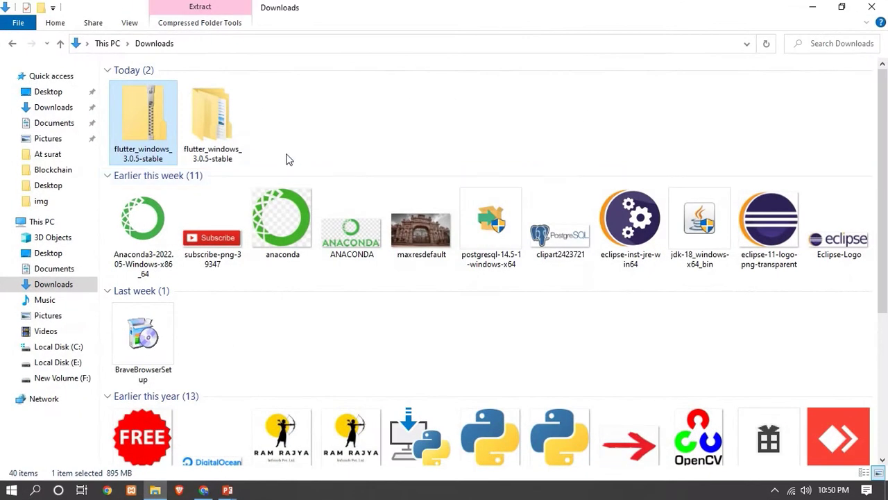
# Open the extracted flutter_windows_3.0.5-stable folder and cut the flutter folder inside it
pyautogui.doubleClick(221, 141)
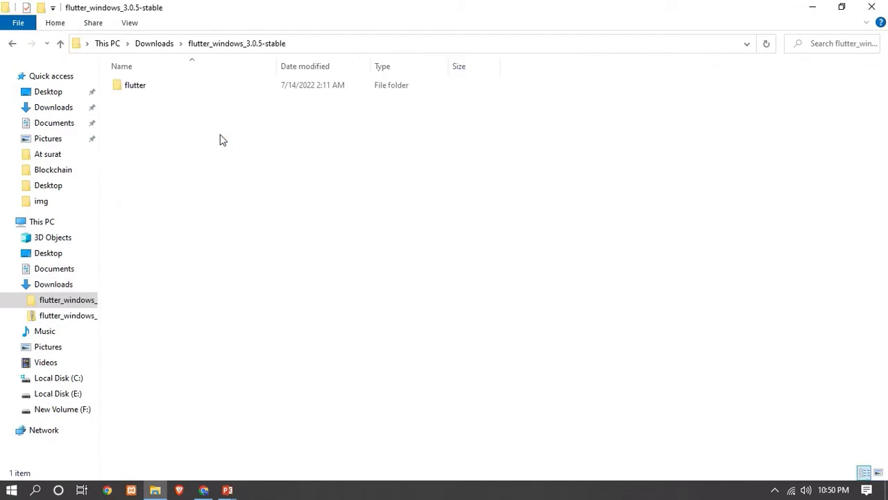
pyautogui.click(138, 88)
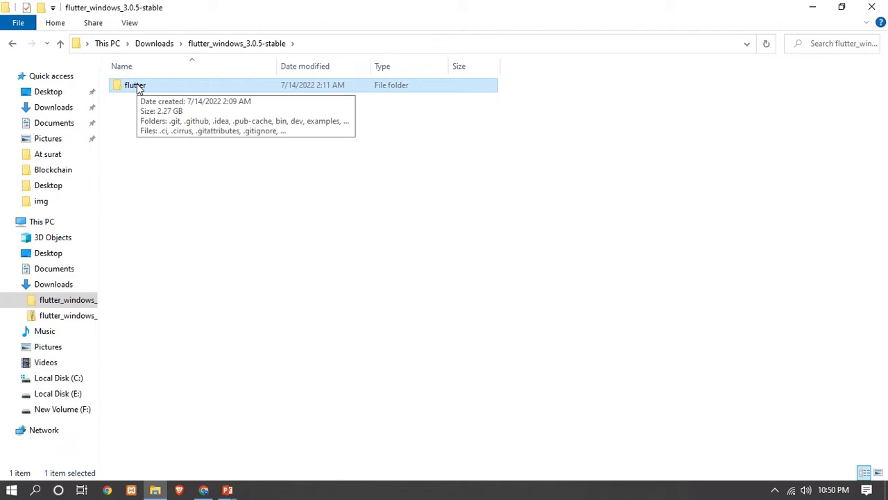
pyautogui.rightClick(137, 84)
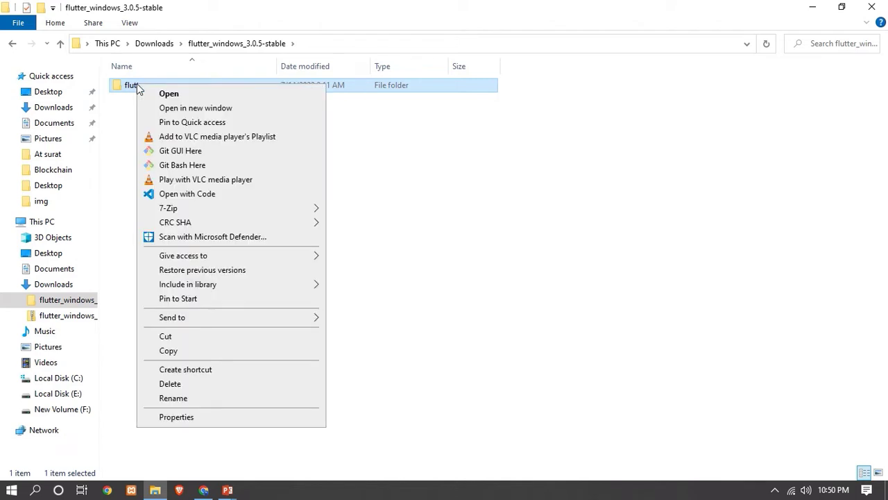
pyautogui.click(171, 339)
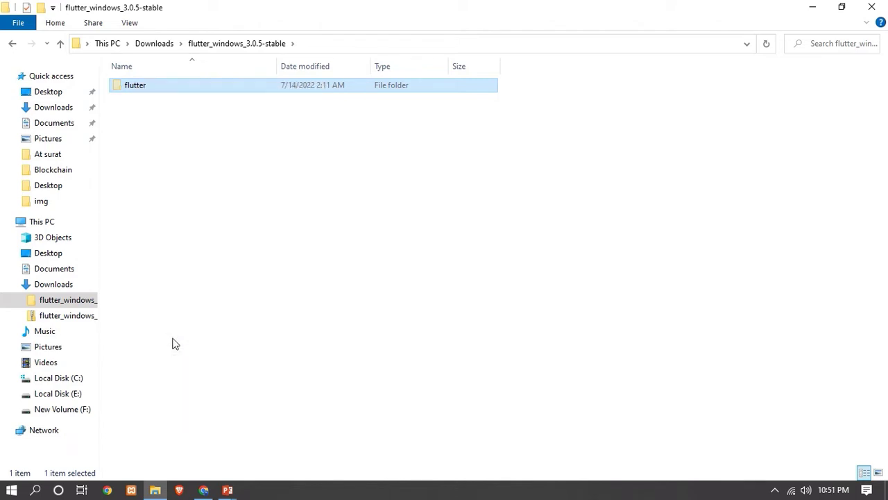
# Create a new folder named src in the root of Local Disk (C:)
pyautogui.click(71, 381)
pyautogui.rightClick(322, 293)
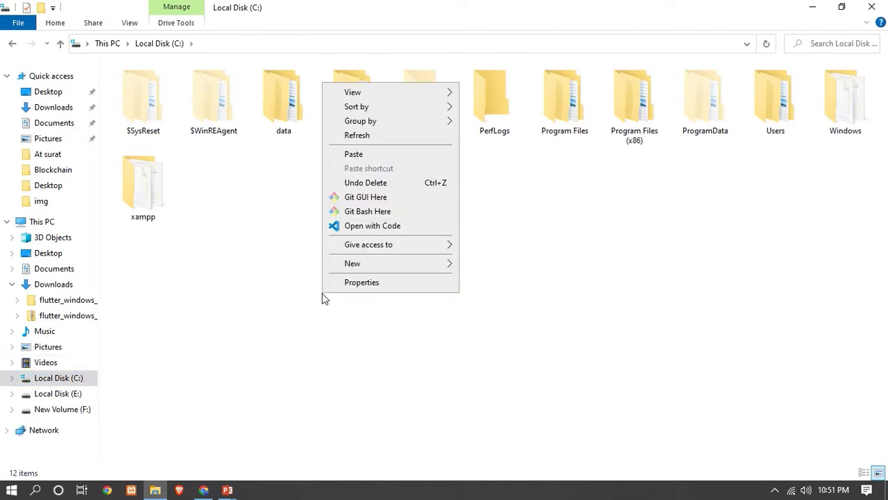
pyautogui.moveTo(447, 264)
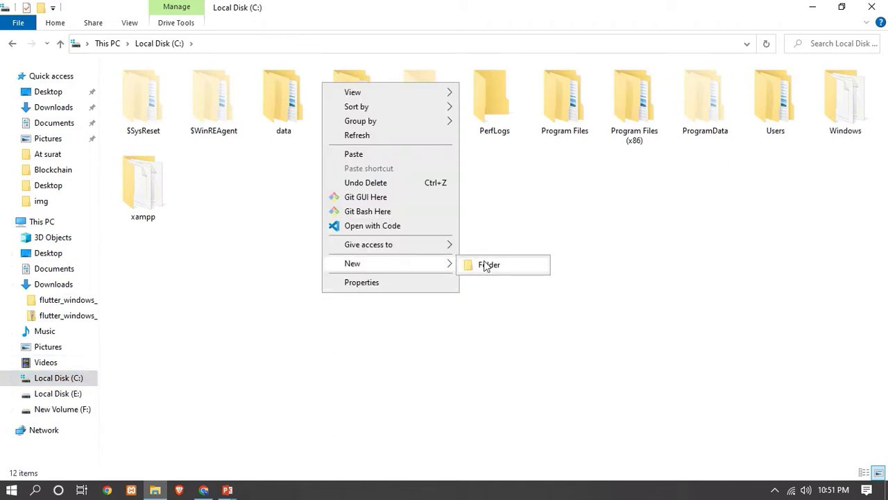
pyautogui.click(485, 265)
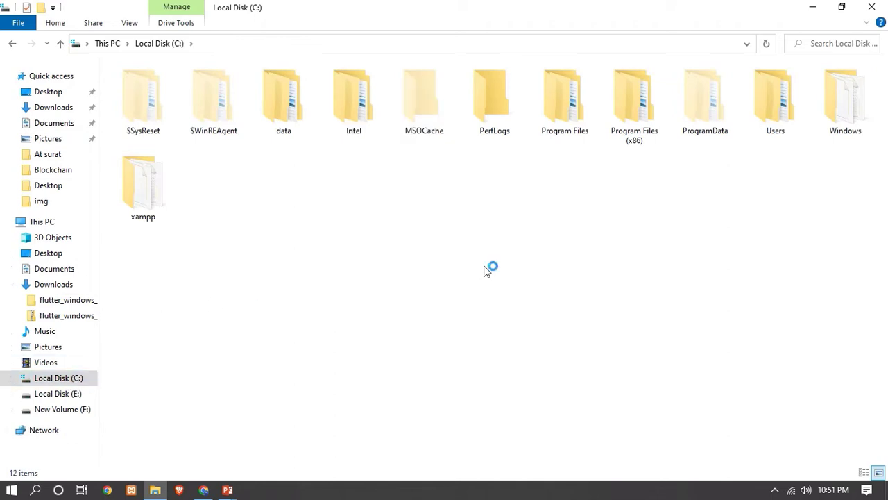
pyautogui.write('SRC')
pyautogui.press('BackSpace')
pyautogui.press('BackSpace')
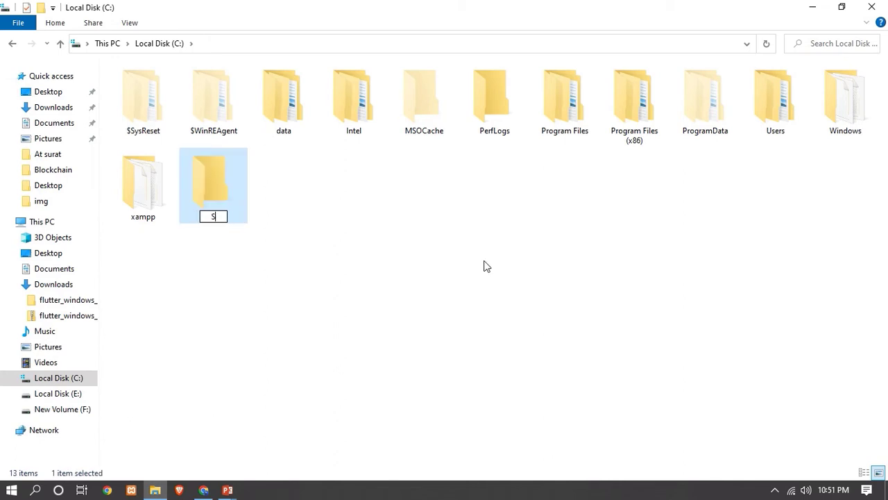
pyautogui.press('BackSpace')
pyautogui.write('src')
pyautogui.press('Return')
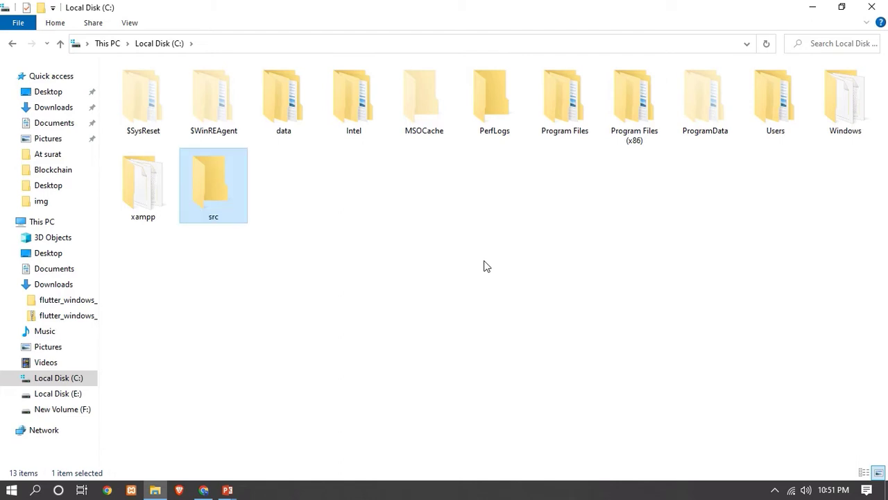
# Open the src folder on drive C: and paste the cut flutter folder into it
pyautogui.doubleClick(225, 198)
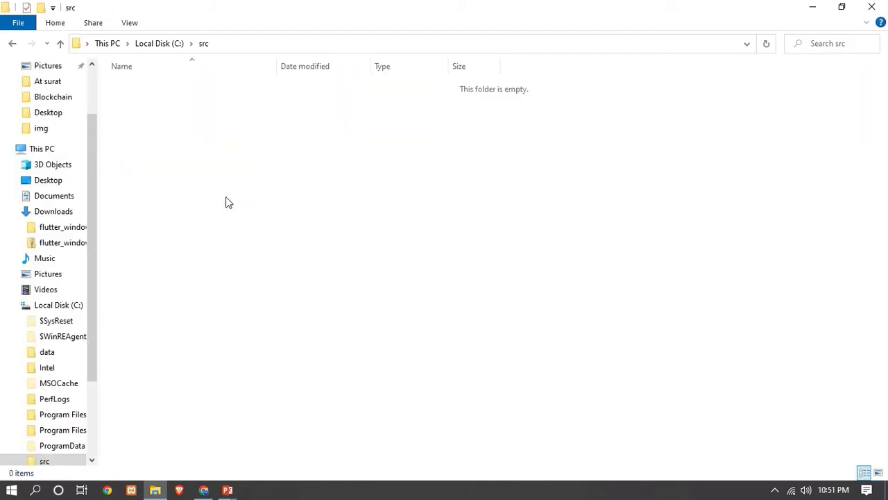
pyautogui.rightClick(290, 190)
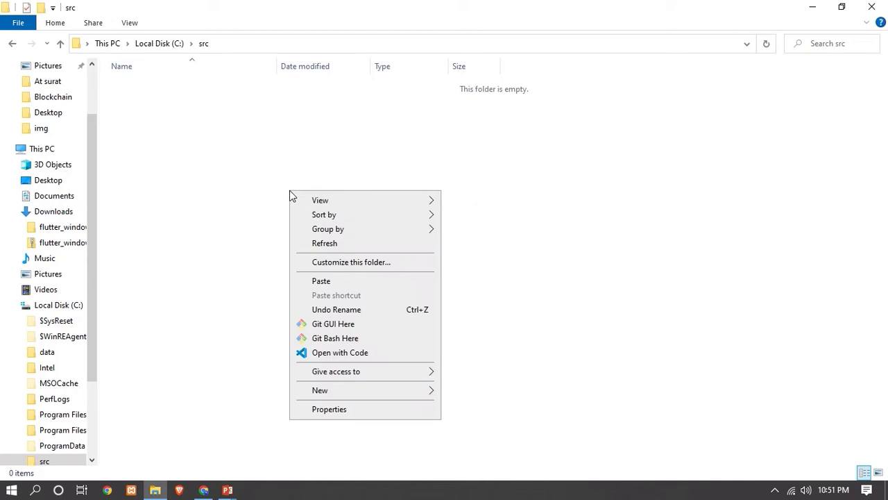
pyautogui.click(340, 282)
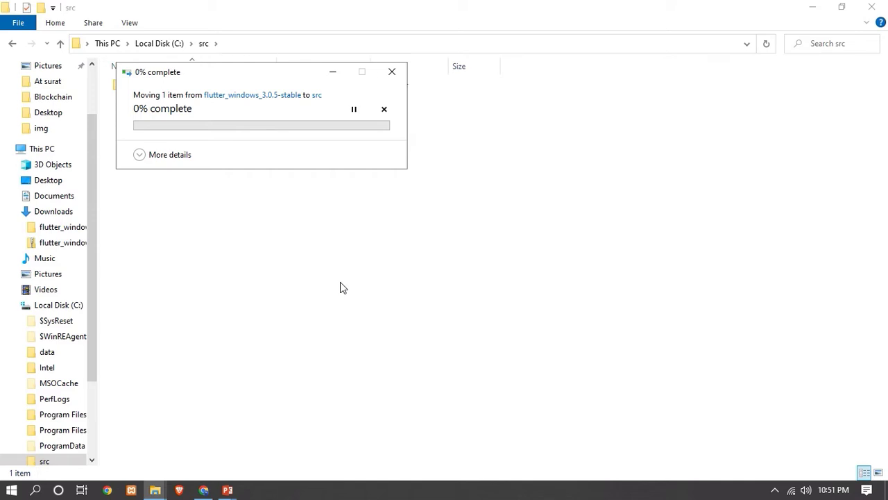
pyautogui.click(206, 166)
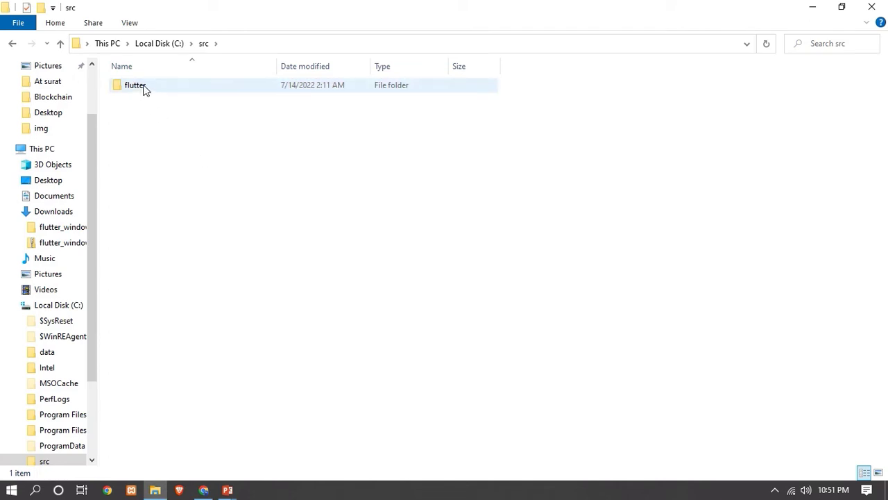
# Open the flutter folder inside C:\src and look over its contents
pyautogui.moveTo(144, 89)
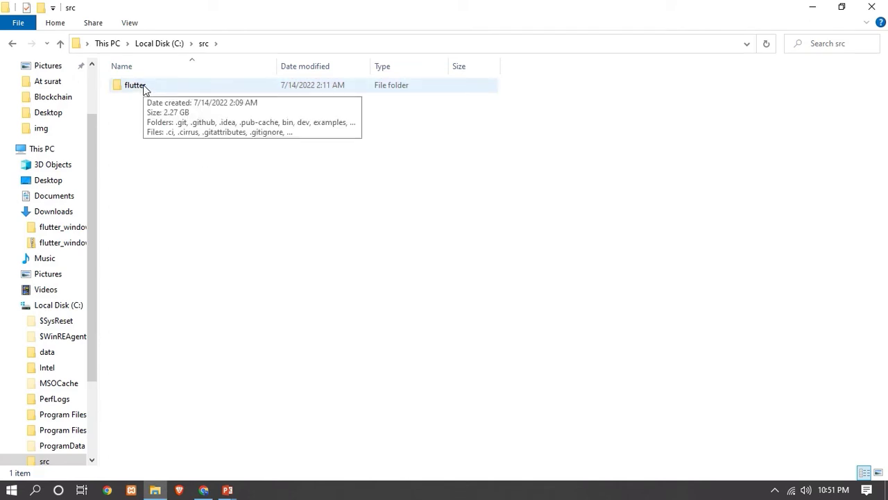
pyautogui.doubleClick(143, 88)
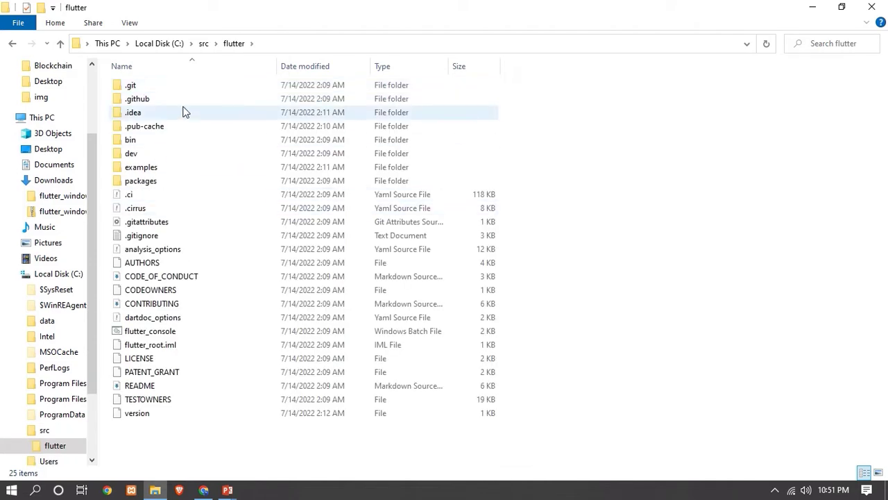
pyautogui.moveTo(248, 275)
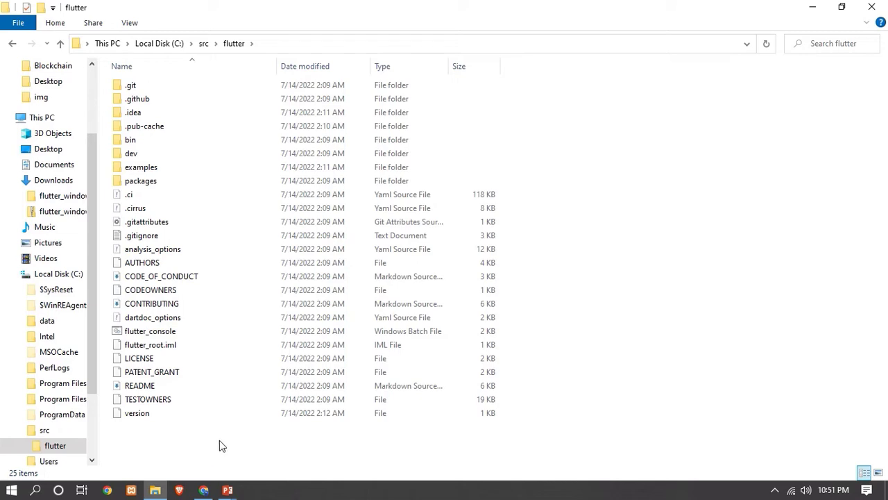
# Search Windows for "env", open the system environment variables settings and bring up the Environment Variables dialog
pyautogui.click(36, 490)
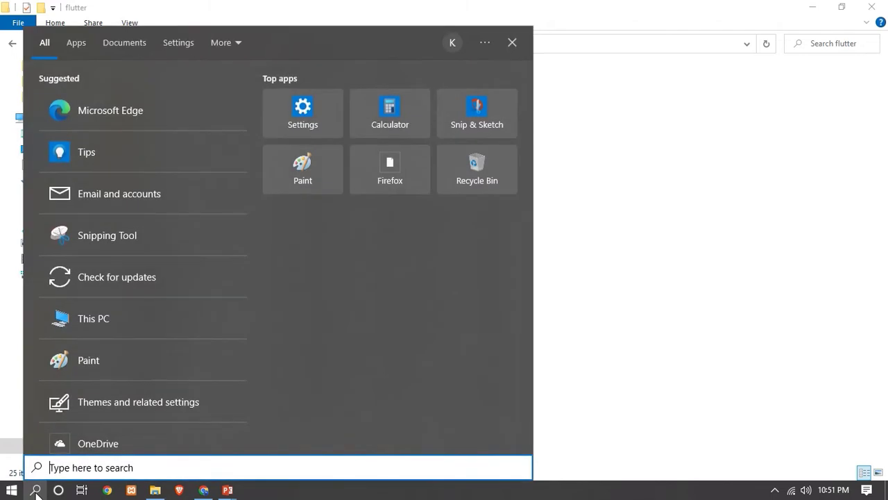
pyautogui.write('en')
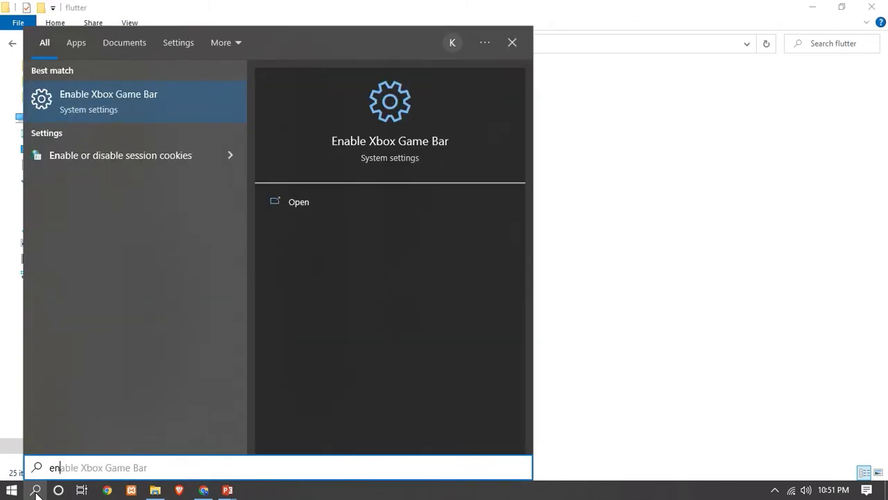
pyautogui.write('v')
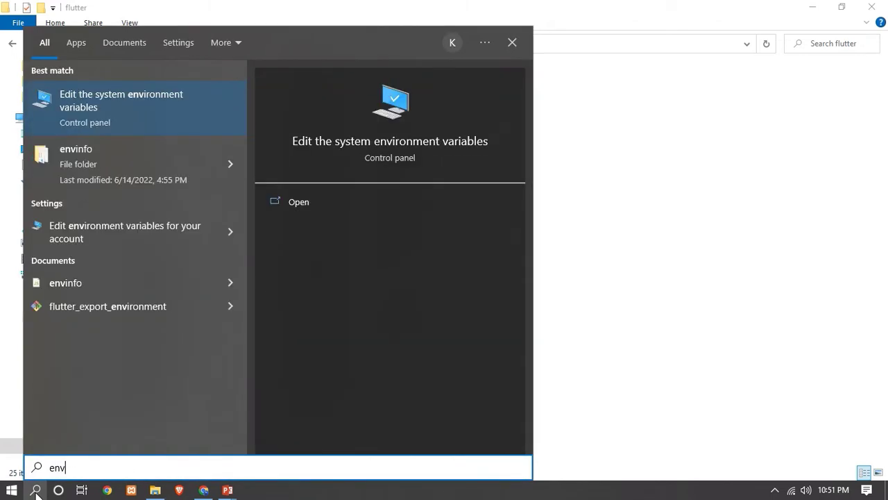
pyautogui.click(111, 111)
pyautogui.moveTo(257, 113); pyautogui.dragTo(520, 148)
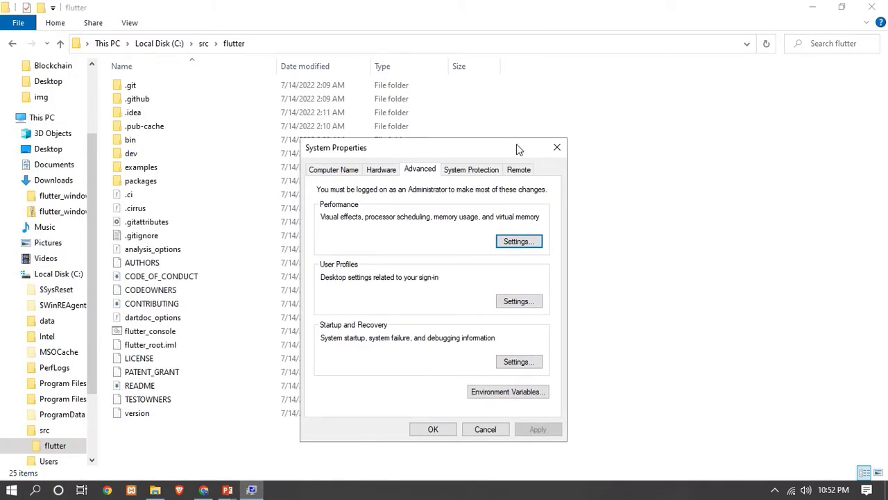
pyautogui.click(514, 391)
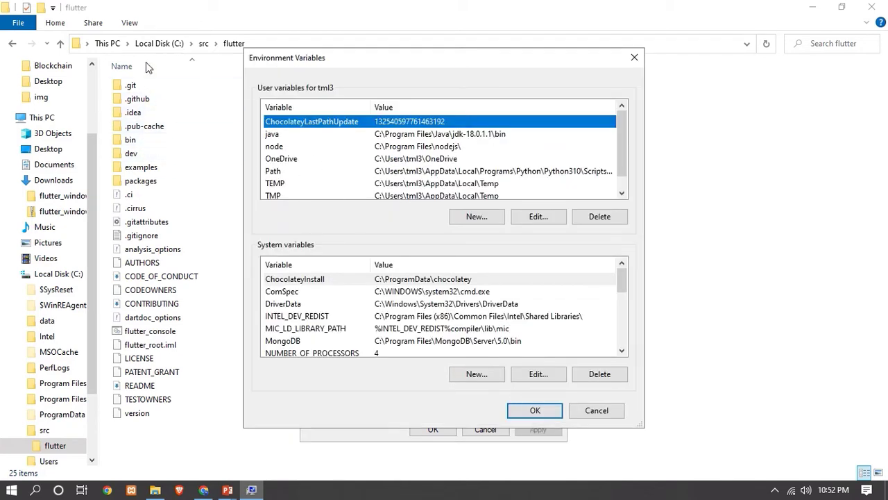
# Go to the bin folder inside C:\src\flutter in File Explorer and put its full path on the clipboard
pyautogui.click(203, 46)
pyautogui.click(203, 44)
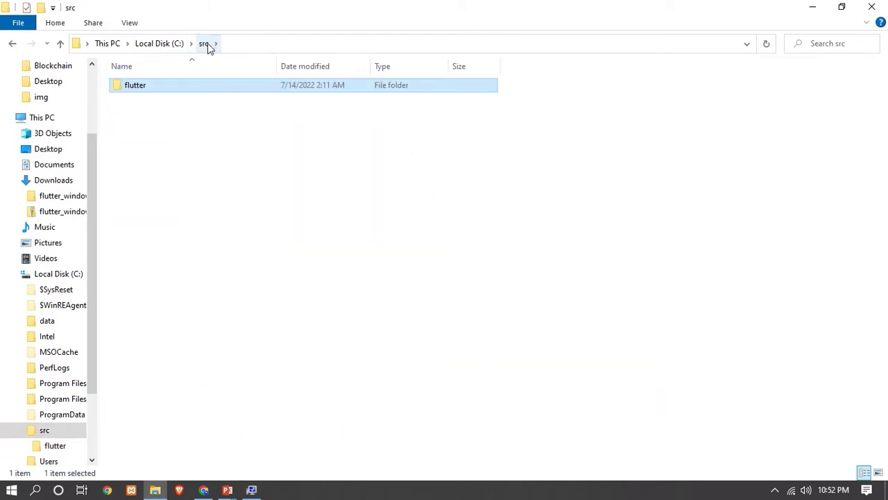
pyautogui.doubleClick(162, 85)
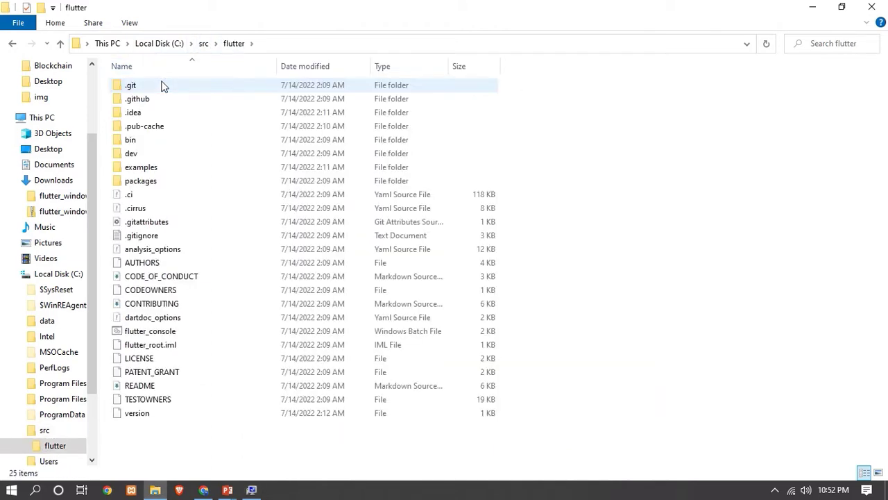
pyautogui.doubleClick(142, 143)
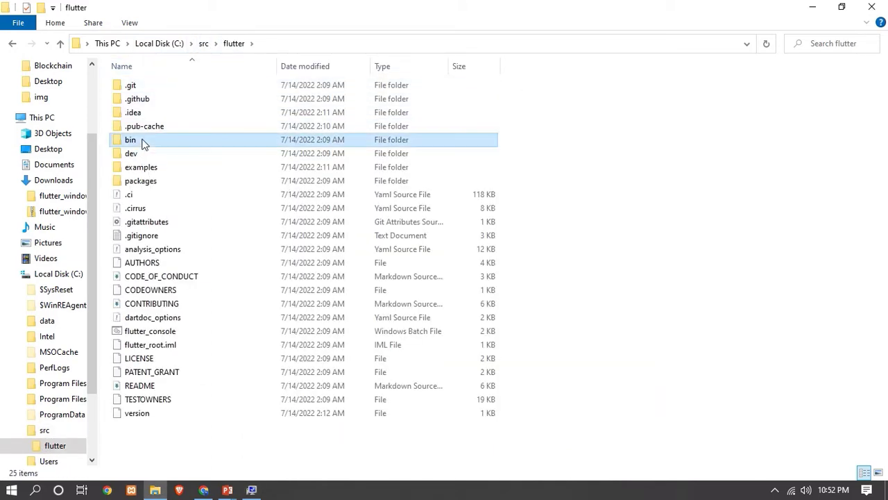
pyautogui.click(285, 46)
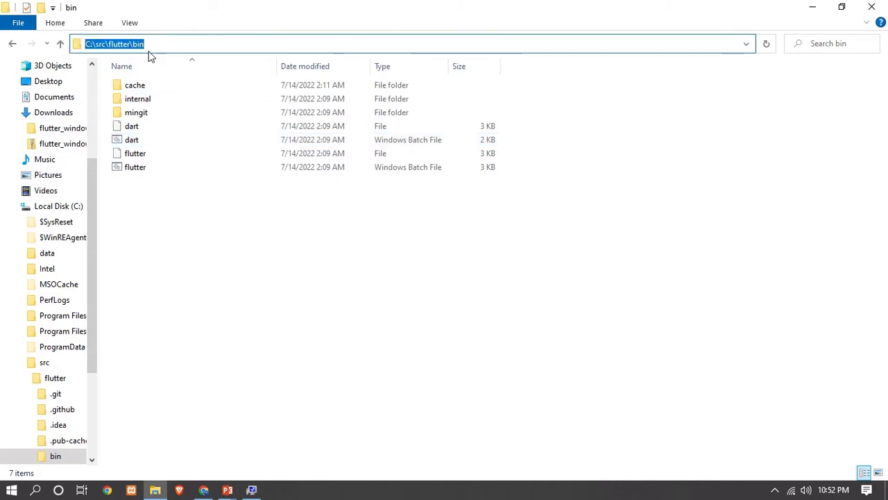
pyautogui.rightClick(143, 47)
pyautogui.click(161, 73)
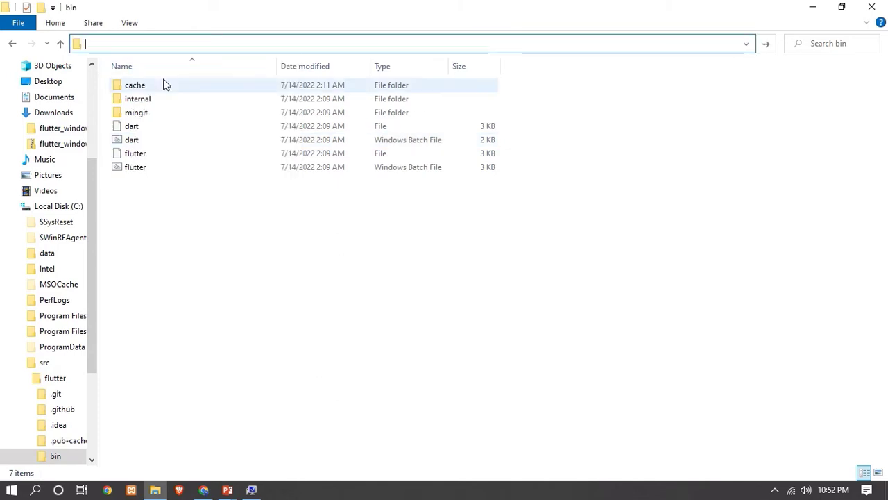
# Create a new user variable named flutter with the value C:\src\flutter\bin in the Environment Variables dialog
pyautogui.click(252, 490)
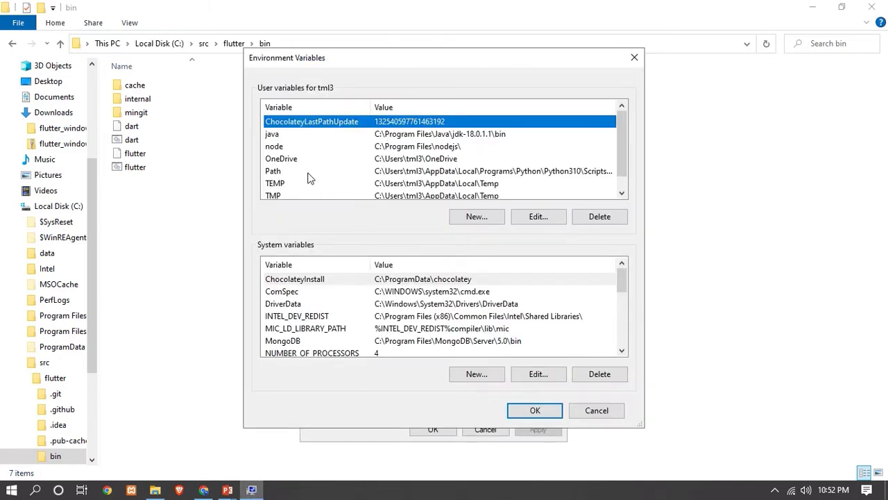
pyautogui.click(474, 218)
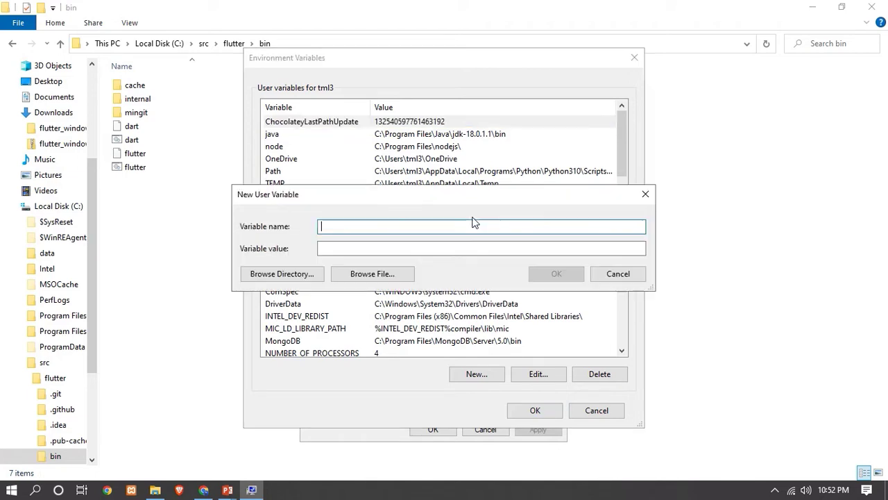
pyautogui.click(364, 252)
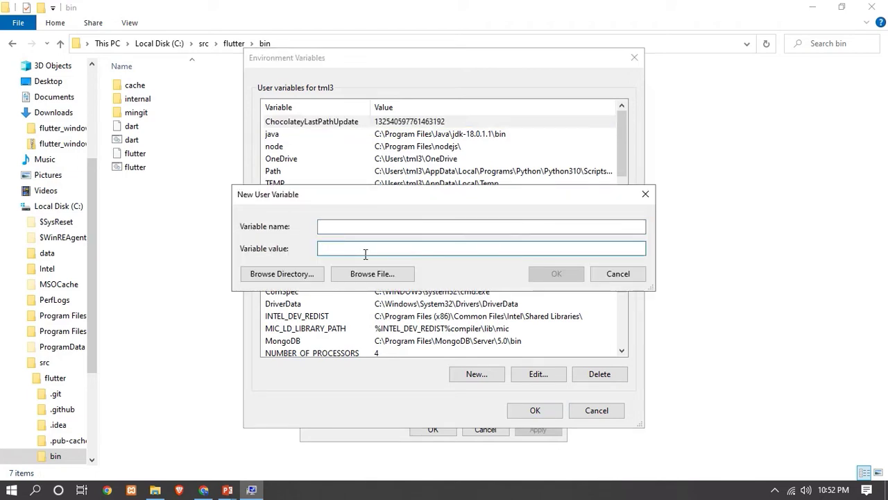
pyautogui.hotkey('ctrl', 'v')
pyautogui.click(376, 230)
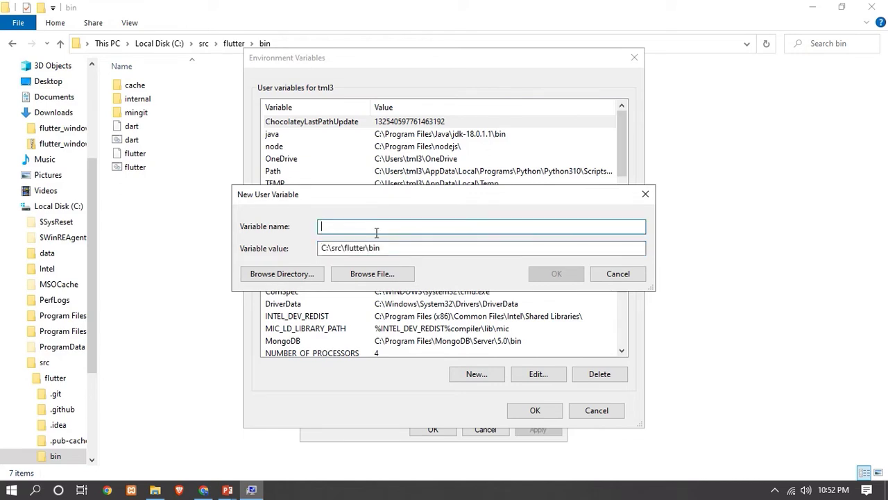
pyautogui.write('flutter')
pyautogui.click(569, 278)
# Add a new entry C:\src\flutter\bin to the system Path variable and accept all the open settings dialogs
pyautogui.moveTo(624, 281); pyautogui.dragTo(624, 304)
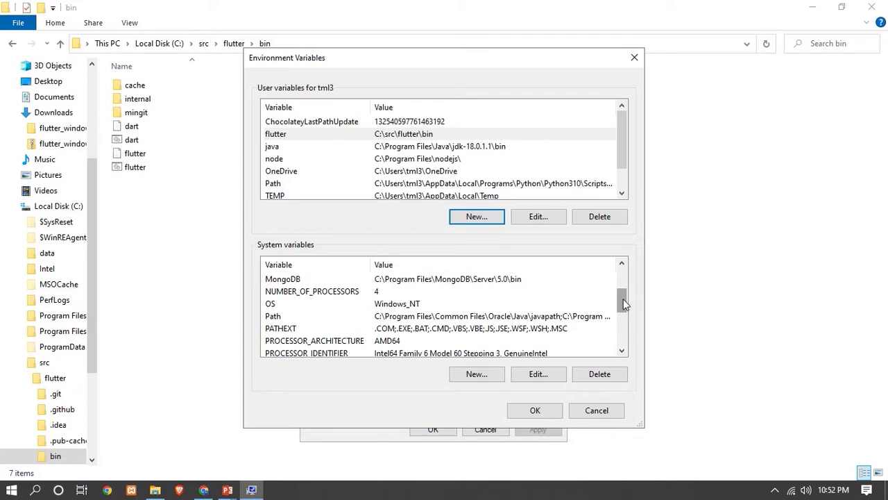
pyautogui.click(274, 315)
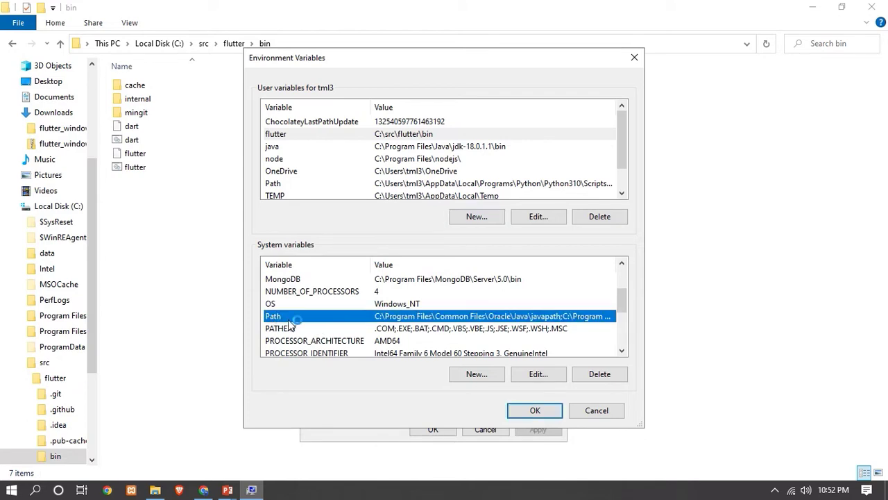
pyautogui.click(539, 375)
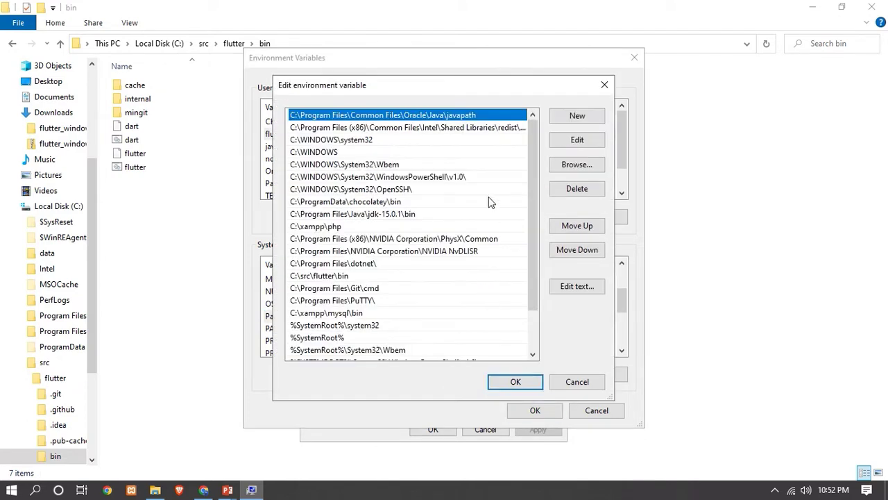
pyautogui.click(569, 117)
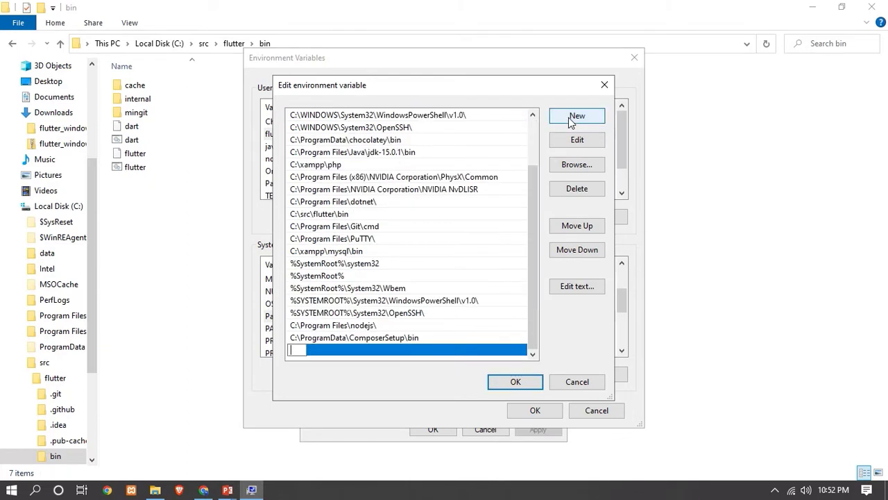
pyautogui.hotkey('ctrl', 'v')
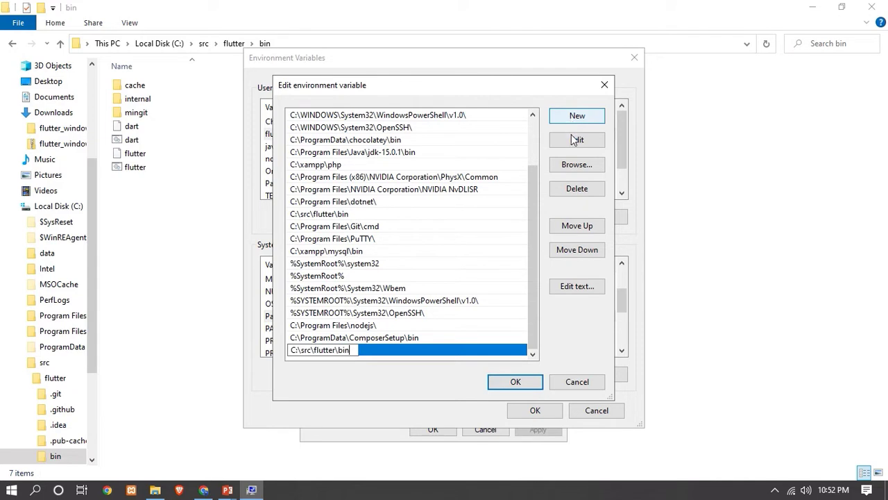
pyautogui.click(515, 383)
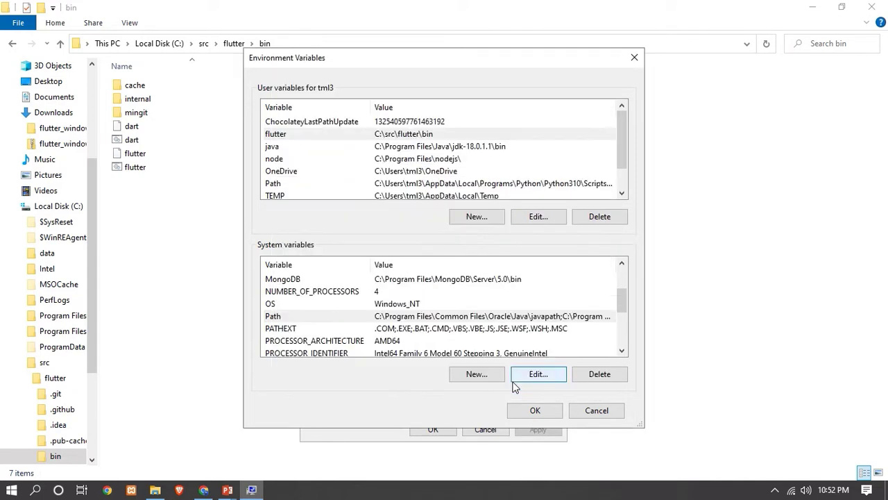
pyautogui.click(535, 411)
pyautogui.click(427, 430)
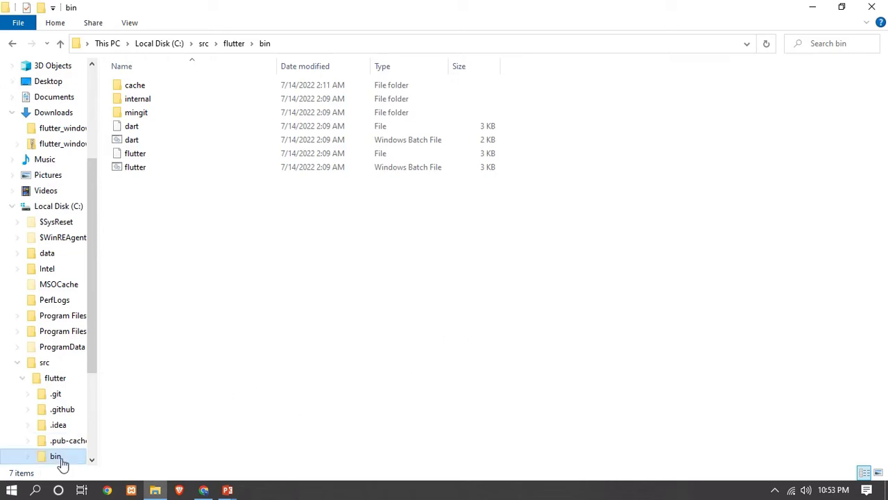
# Find and open Command Prompt by searching for "cmd", and move its window towards the centre of the screen
pyautogui.click(36, 491)
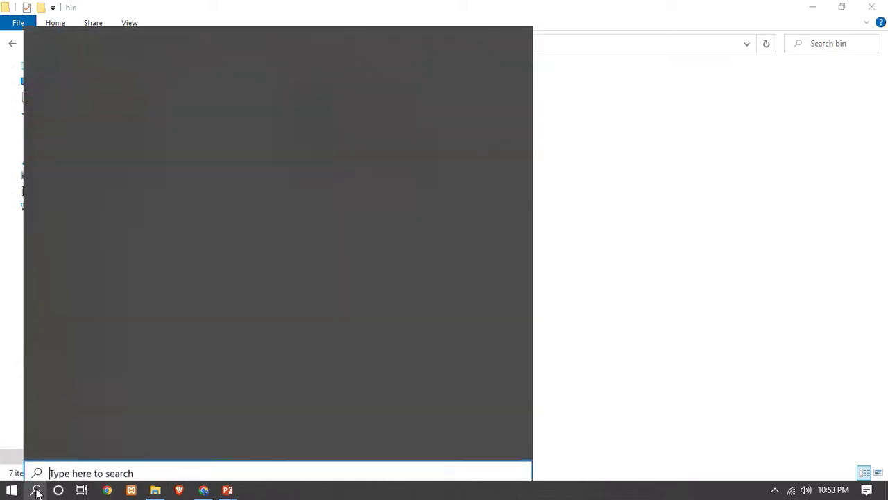
pyautogui.write('cmd')
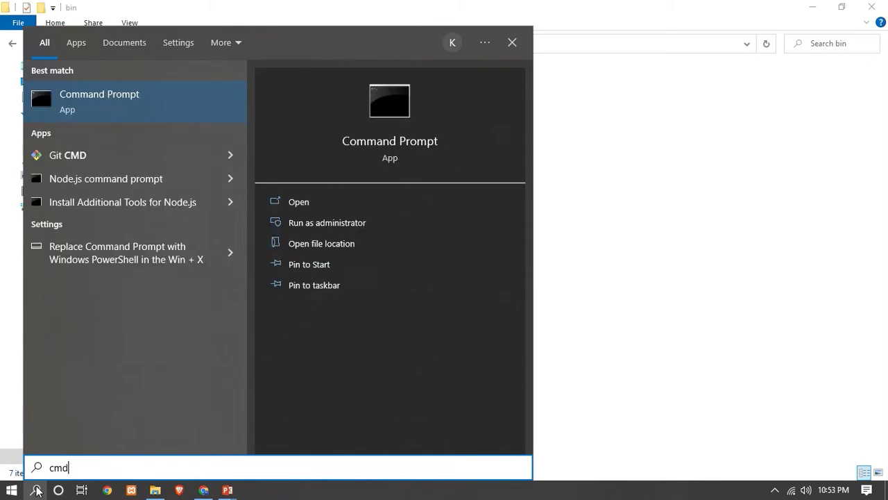
pyautogui.press('Return')
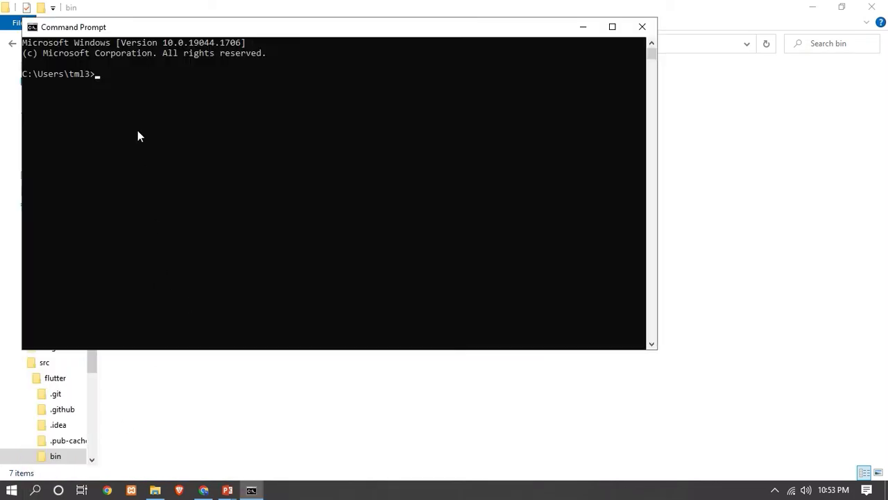
pyautogui.moveTo(217, 28); pyautogui.dragTo(352, 104)
pyautogui.click(341, 183)
pyautogui.press('Escape')
# Run the flutter command in Command Prompt and look through the usage help it prints
pyautogui.write('fl')
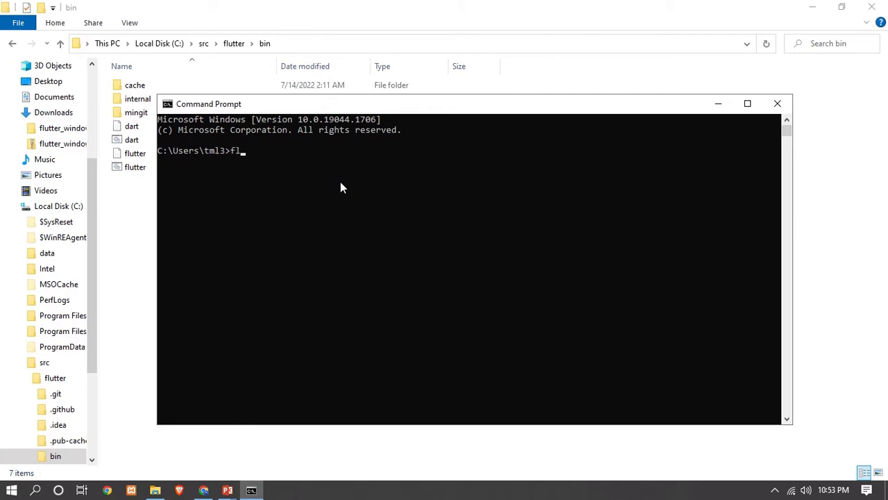
pyautogui.write('utter')
pyautogui.press('Return')
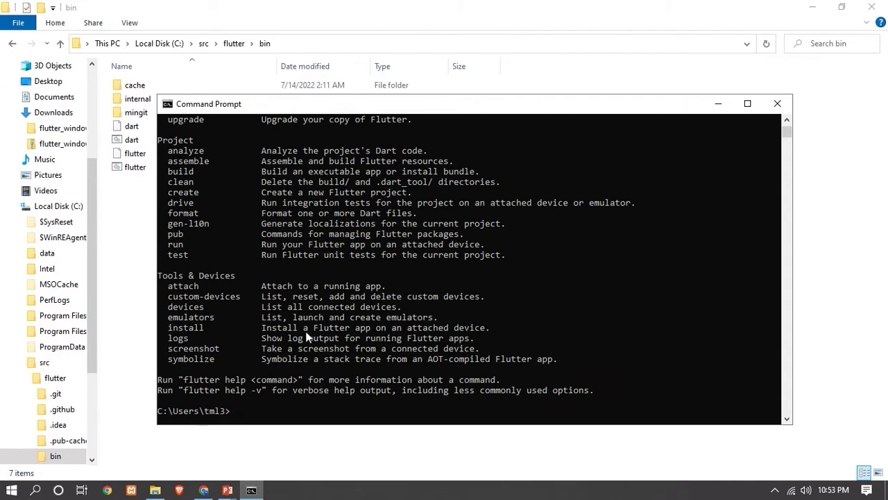
pyautogui.scroll(11, 306, 337)
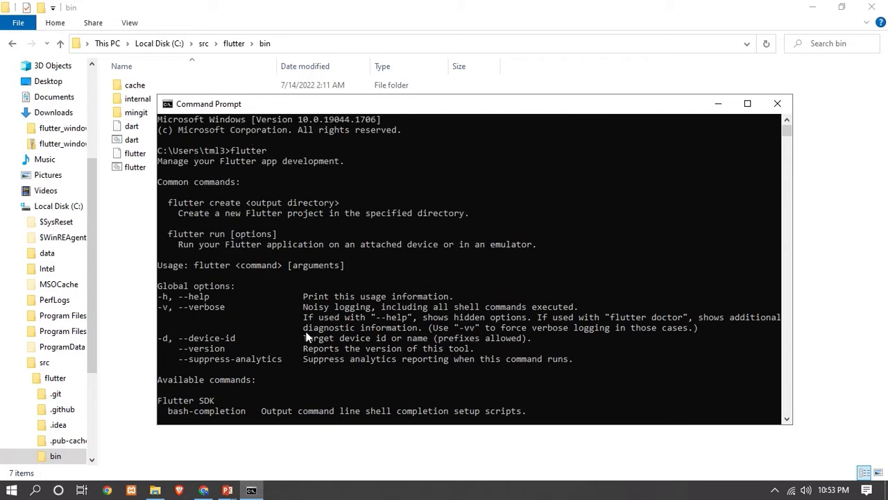
pyautogui.scroll(-4, 248, 254)
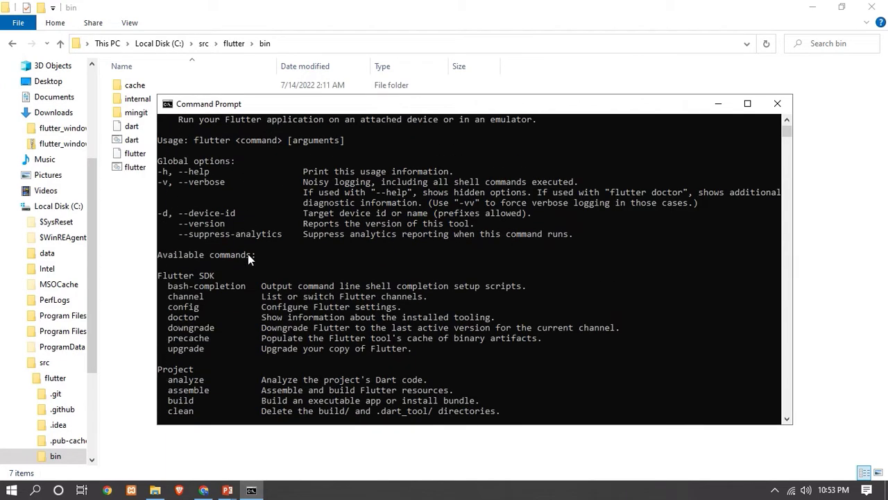
pyautogui.scroll(-1, 248, 254)
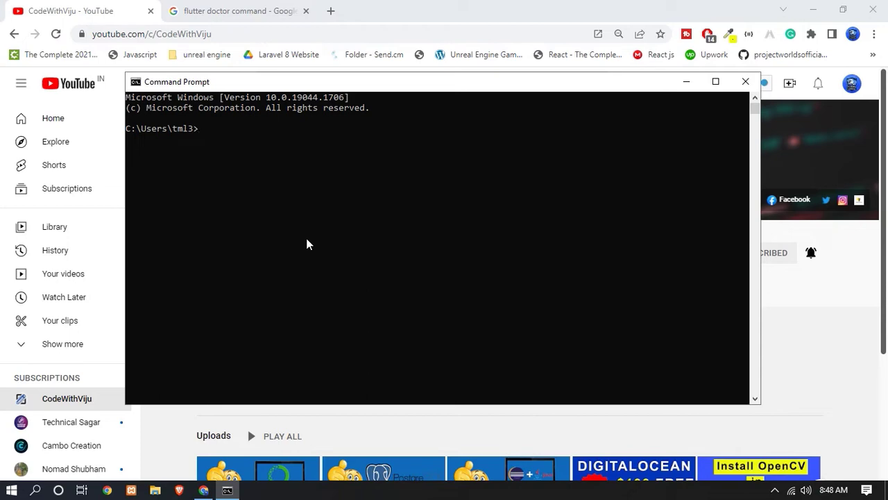
# Run flutter doctor in Command Prompt to check the Flutter installation and its required tools
pyautogui.write('flu')
pyautogui.write('tter d')
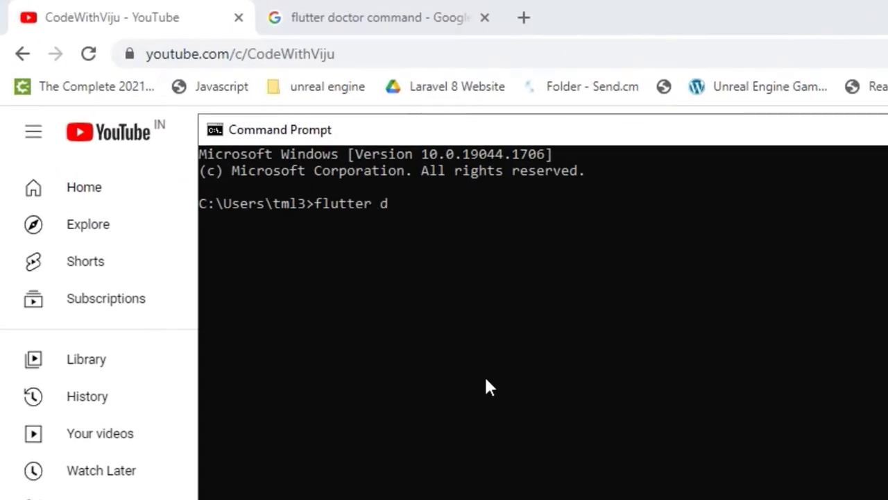
pyautogui.write('oc')
pyautogui.press('BackSpace')
pyautogui.write('ctor')
pyautogui.press('Return')
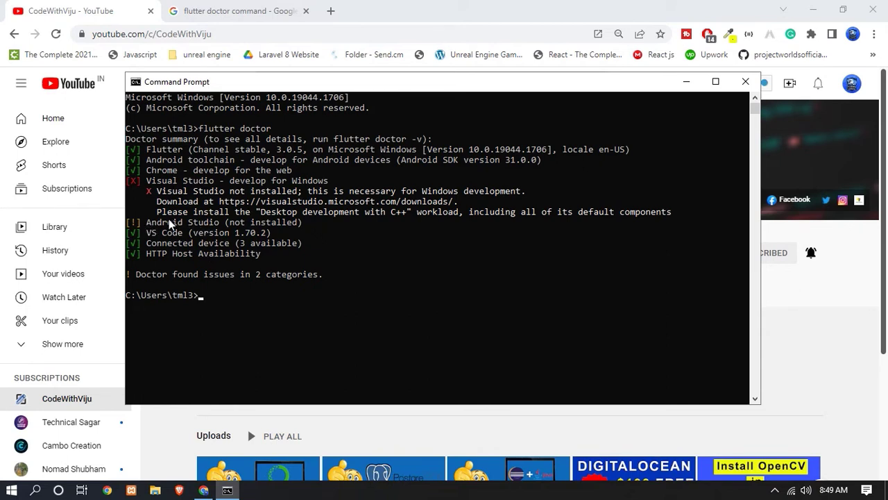
# Switch to Chrome and search Google for "android studio" in a new tab
pyautogui.click(331, 11)
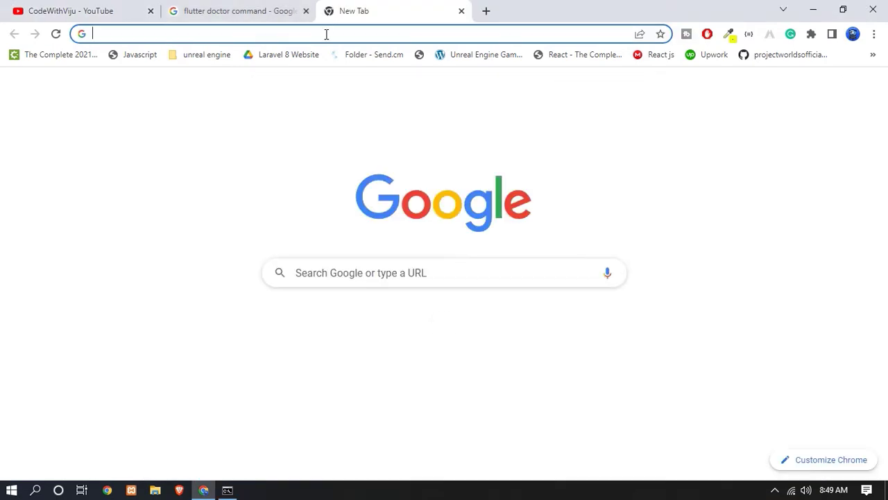
pyautogui.click(323, 39)
pyautogui.write('a')
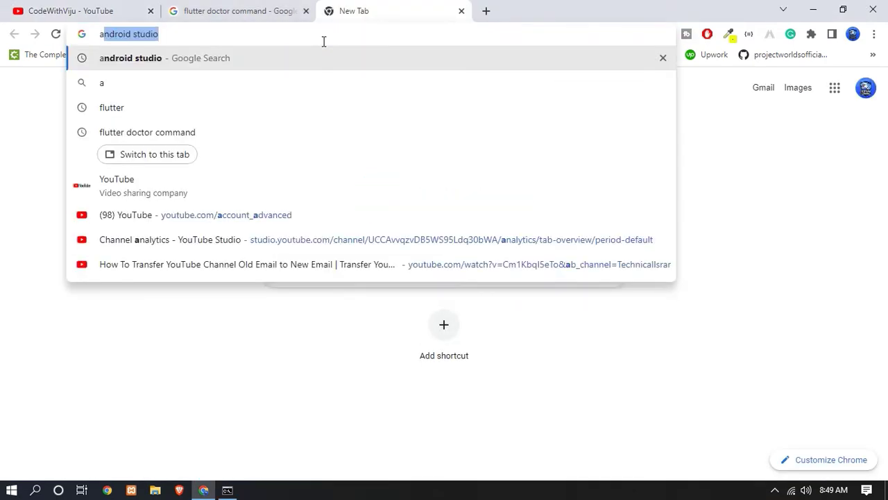
pyautogui.write('ndroid')
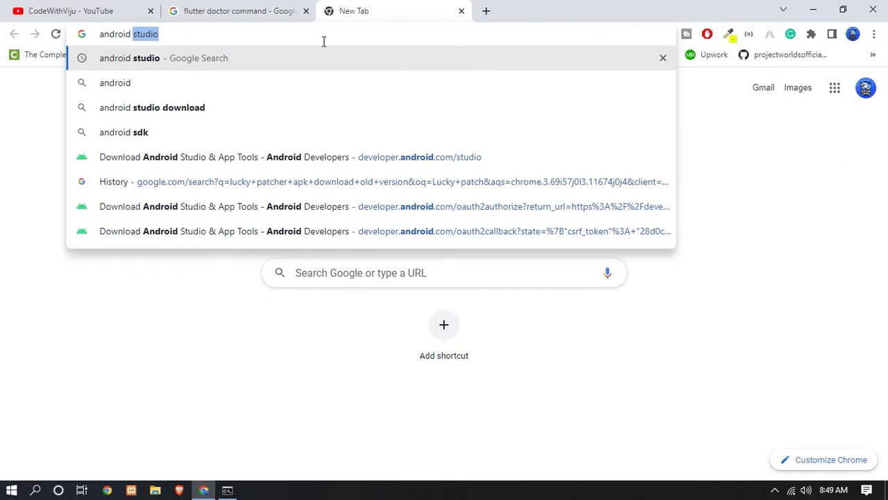
pyautogui.press('Return')
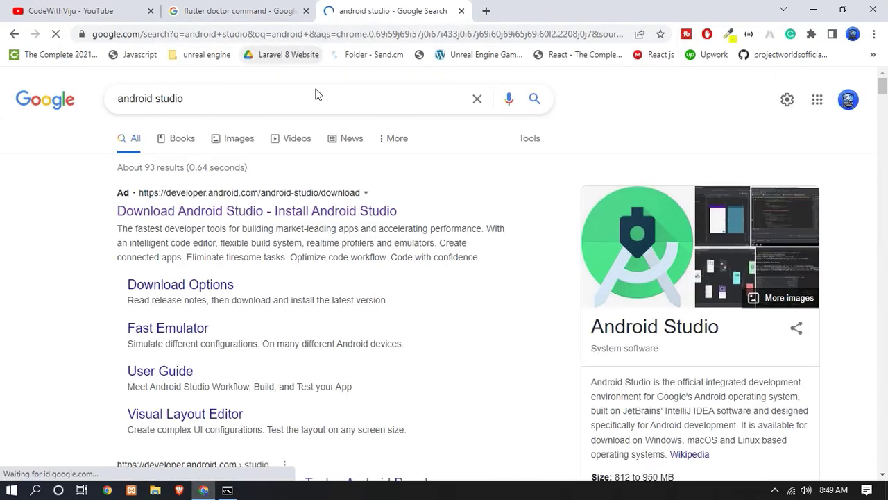
# Open the official developer.android.com Android Studio page from the search results and request the Android Studio download
pyautogui.scroll(-2, 301, 143)
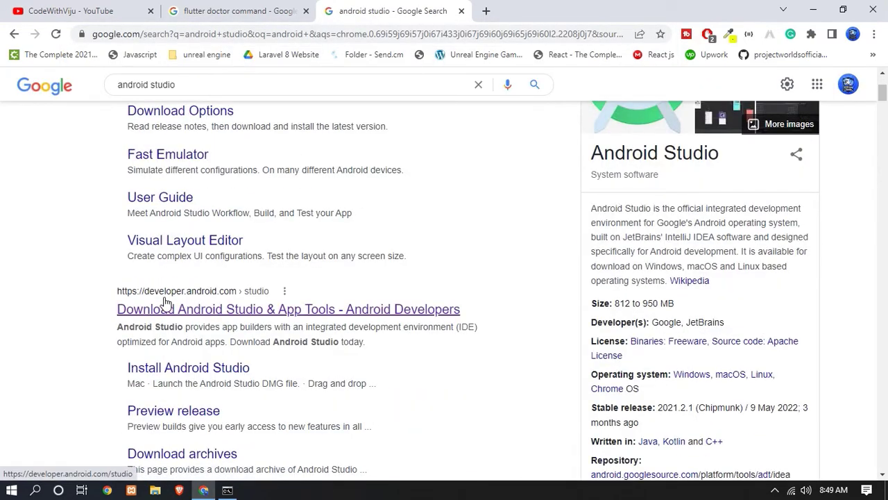
pyautogui.click(173, 306)
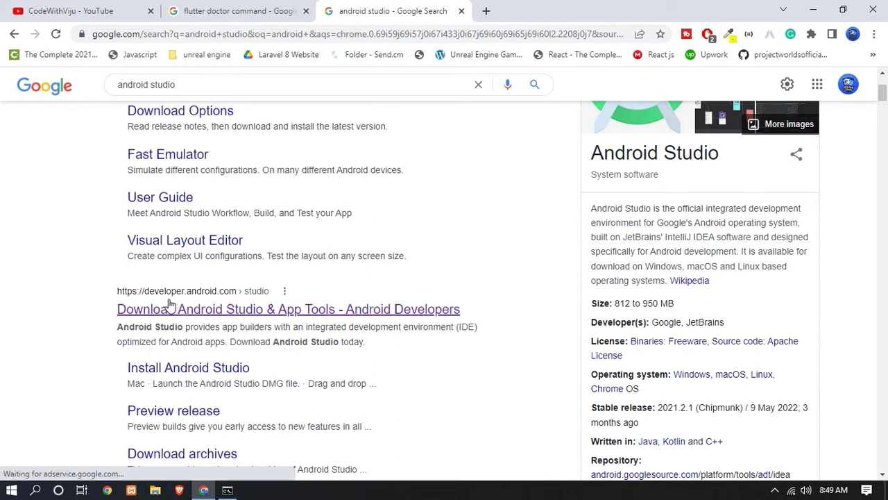
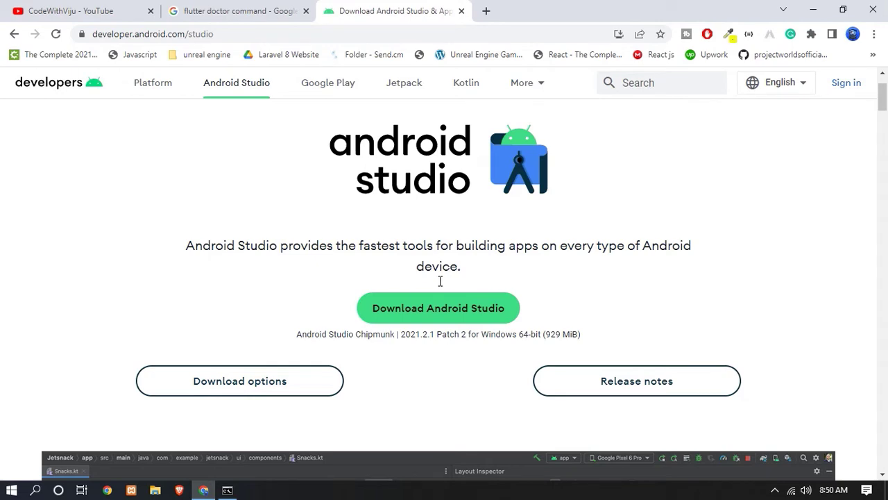
pyautogui.click(449, 312)
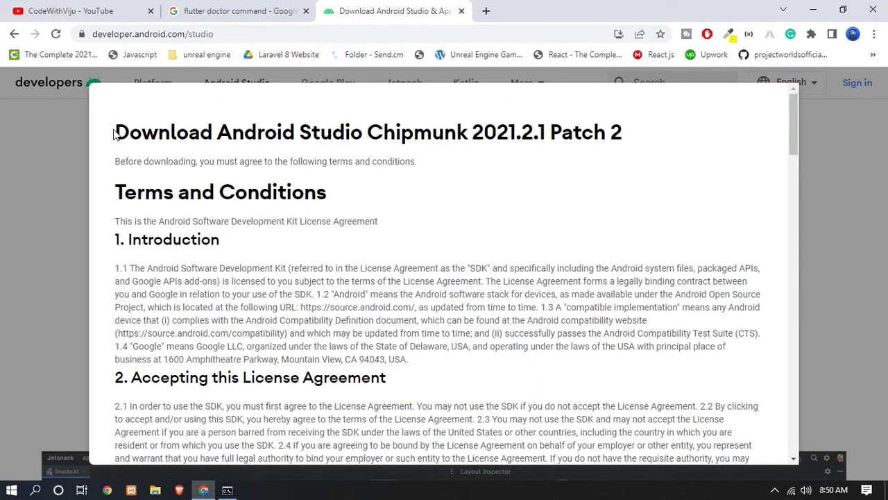
# Agree to the terms and conditions and download Android Studio Chipmunk 2021.2.1 Patch 2 for Windows
pyautogui.moveTo(117, 131); pyautogui.dragTo(215, 134)
pyautogui.moveTo(146, 194); pyautogui.dragTo(300, 199)
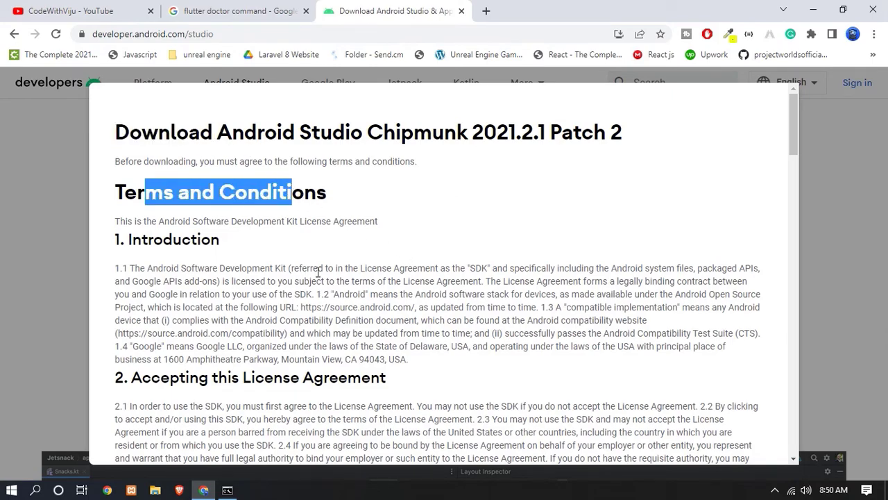
pyautogui.scroll(-20, 319, 272)
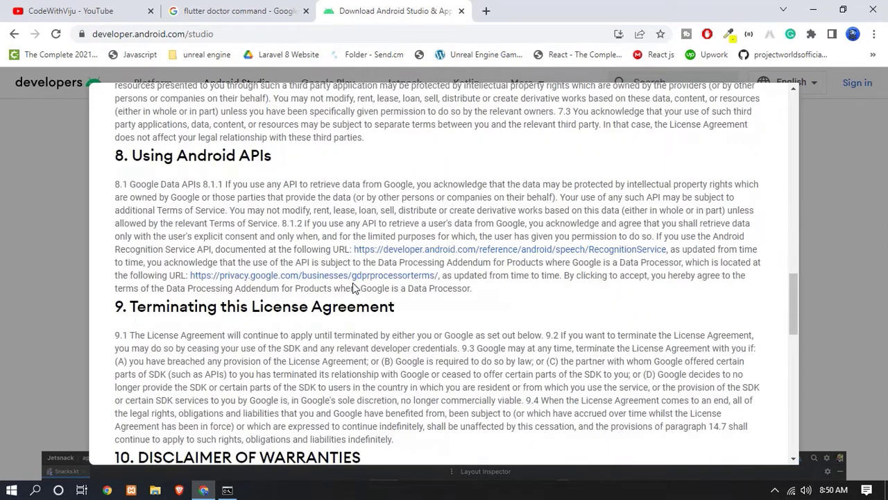
pyautogui.scroll(-5, 353, 285)
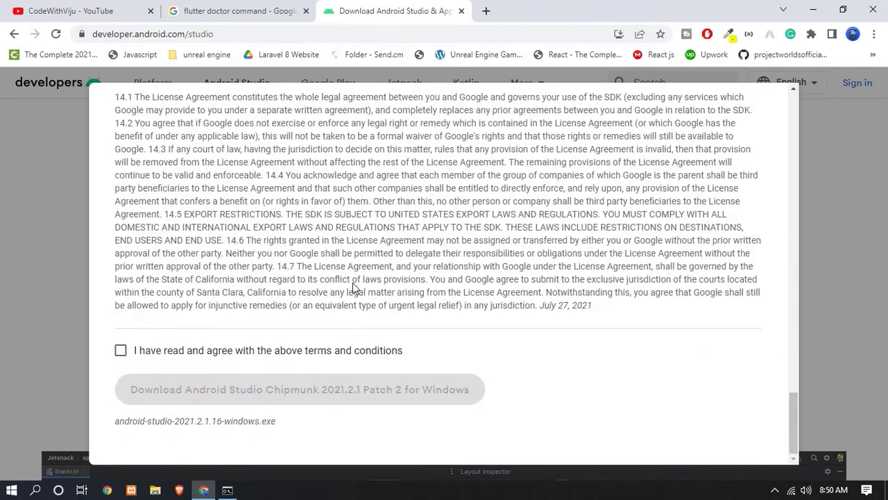
pyautogui.click(121, 351)
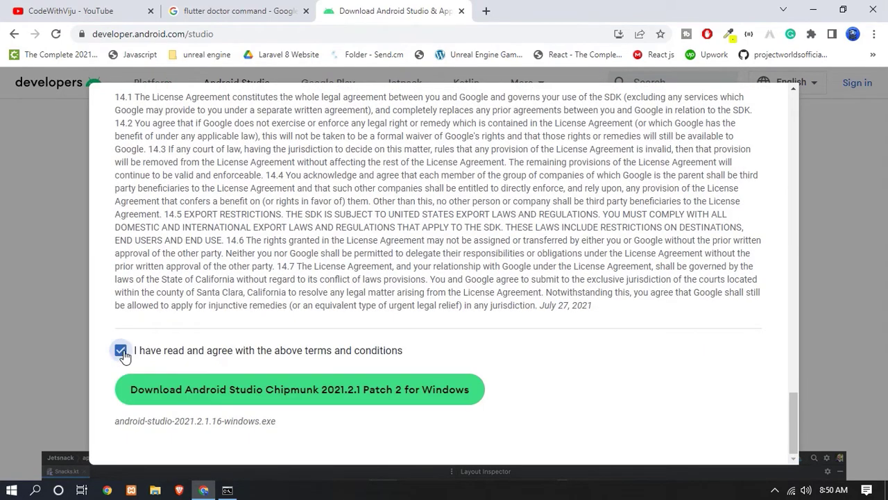
pyautogui.click(273, 392)
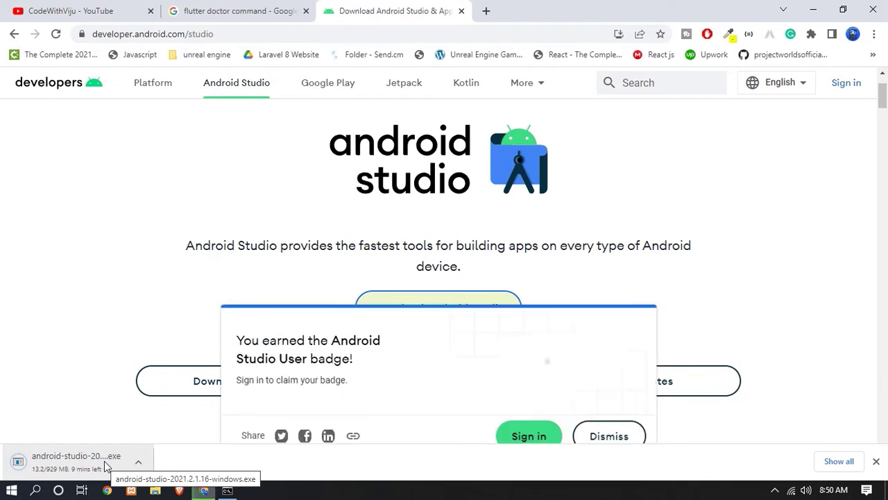
pyautogui.click(234, 308)
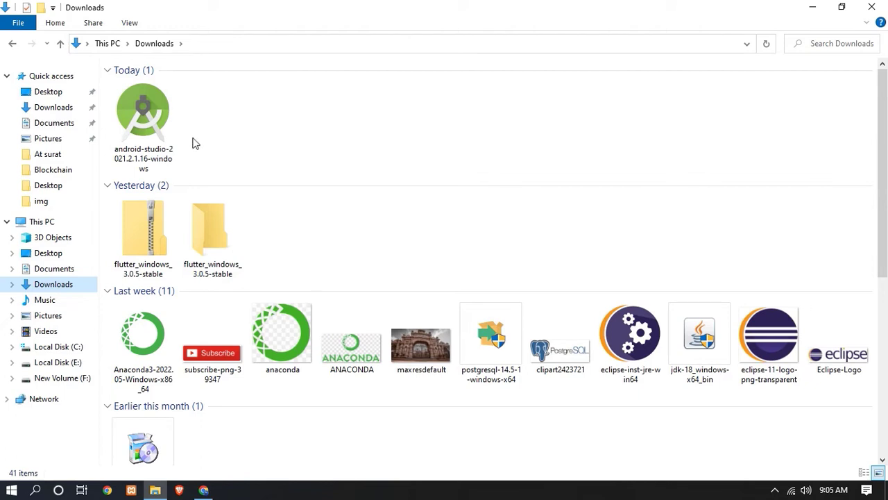
# Run the android-studio-2021.2.1.16-windows installer from the Downloads folder and minimize the File Explorer window
pyautogui.doubleClick(139, 130)
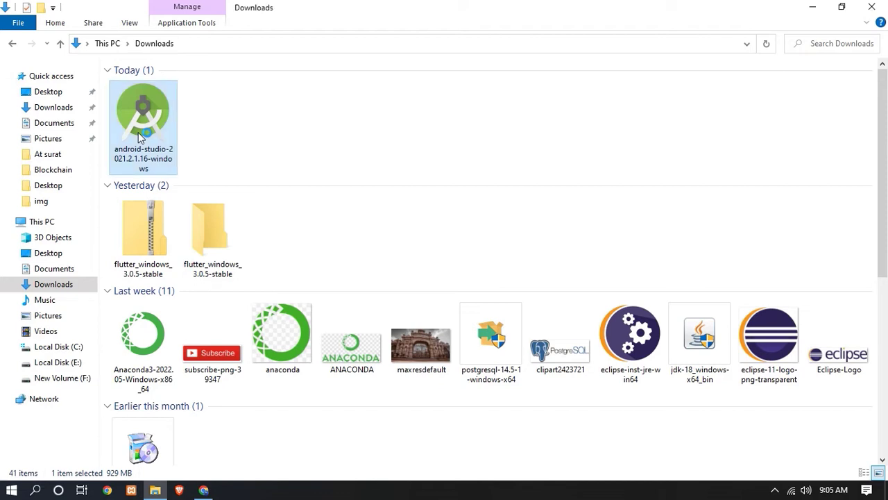
pyautogui.click(813, 6)
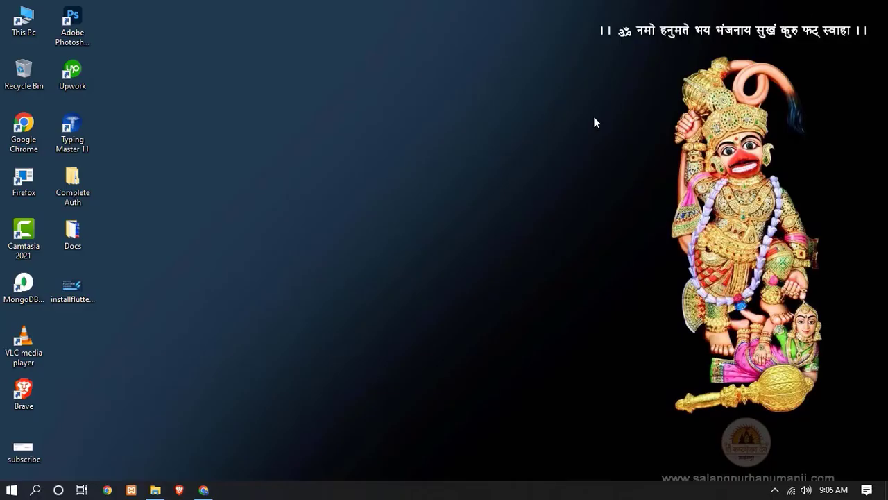
pyautogui.rightClick(556, 141)
pyautogui.click(599, 173)
pyautogui.rightClick(603, 162)
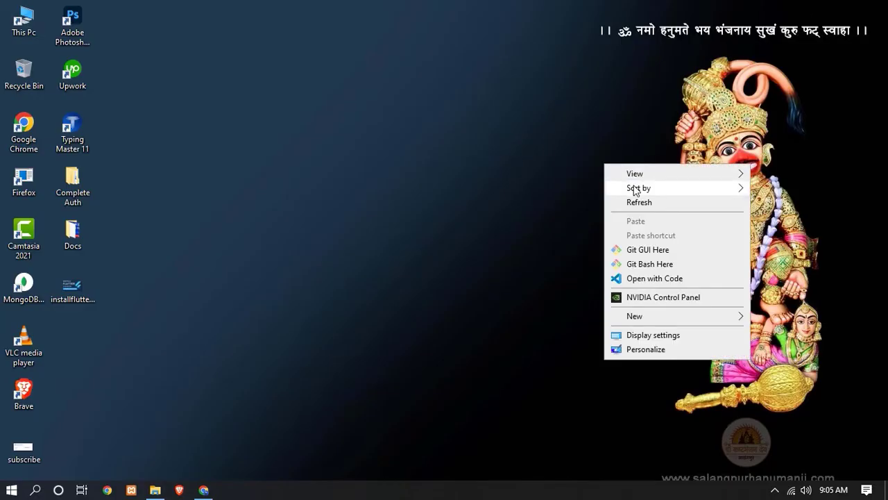
pyautogui.click(634, 202)
pyautogui.rightClick(602, 167)
pyautogui.click(639, 204)
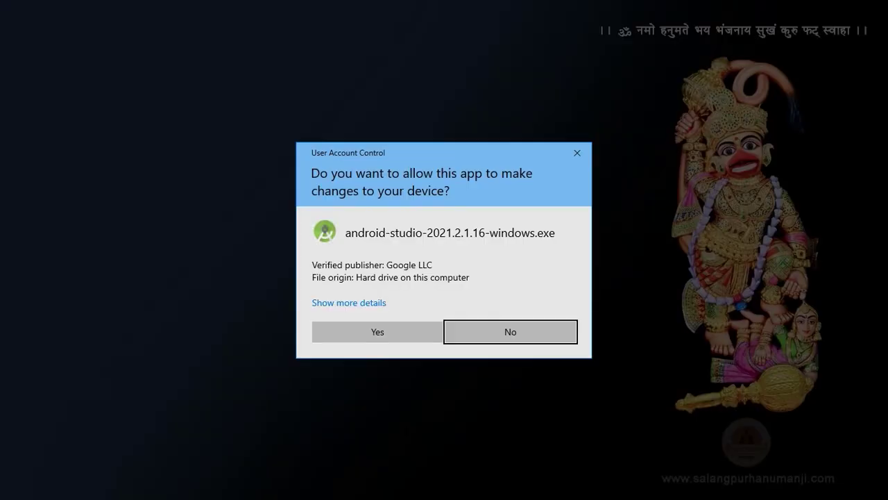
# Allow the installer to make changes to the device, reposition the setup window and continue past its welcome page
pyautogui.click(378, 332)
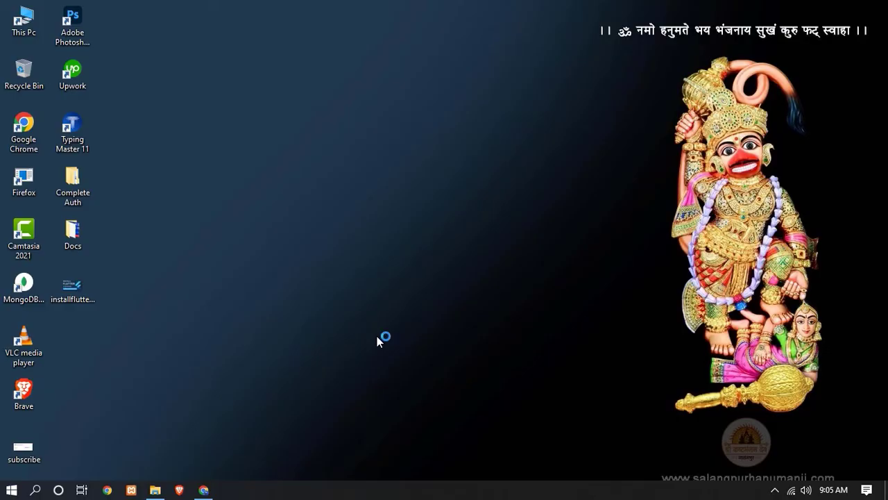
pyautogui.moveTo(471, 129); pyautogui.dragTo(447, 131)
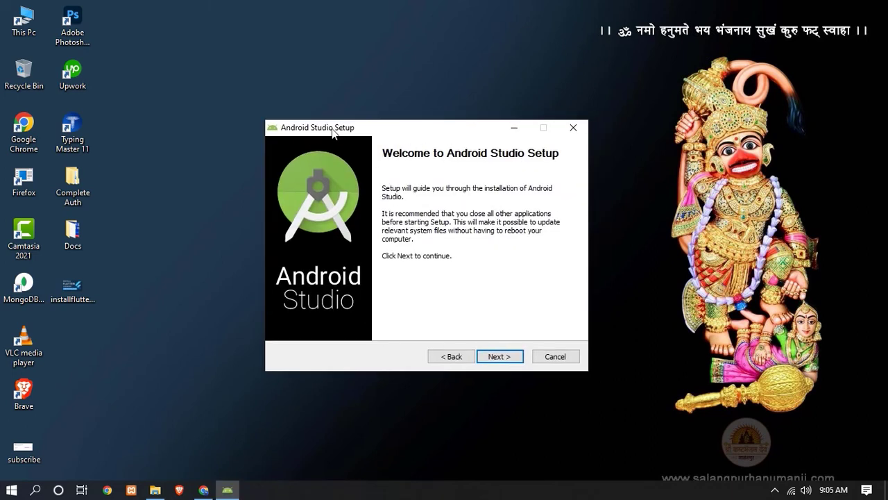
pyautogui.moveTo(387, 126); pyautogui.dragTo(366, 128)
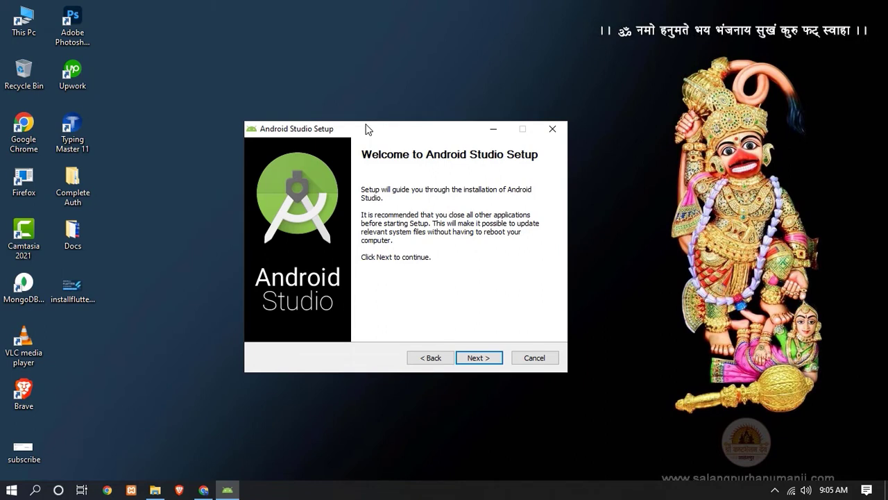
pyautogui.click(478, 359)
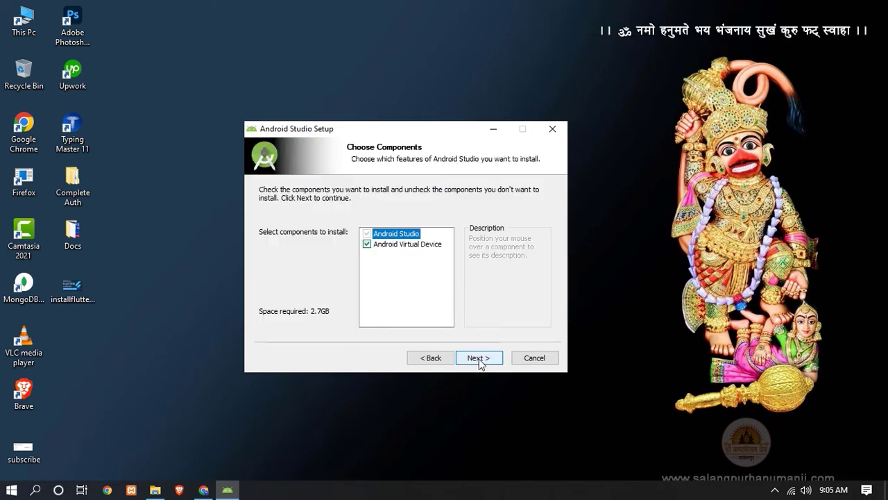
# Install Android Studio with Android Virtual Device in C:\Program Files\Android\Android Studio, using the Android Studio Start Menu folder
pyautogui.moveTo(385, 251)
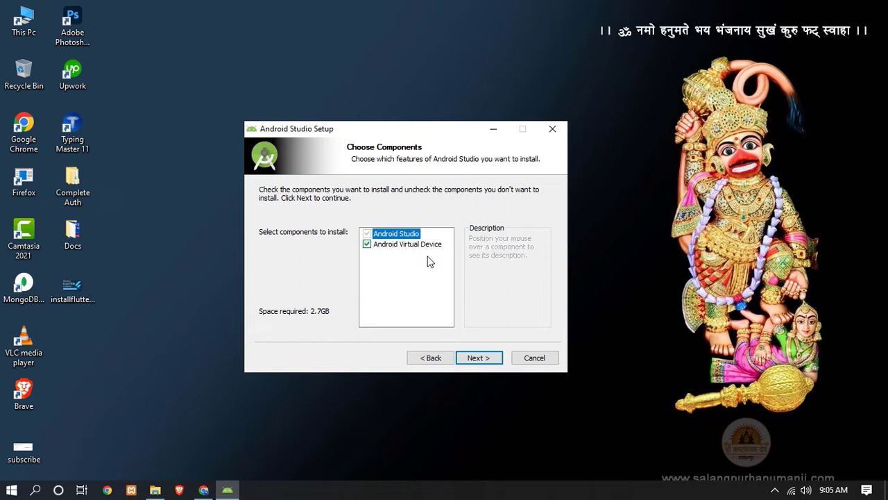
pyautogui.click(484, 364)
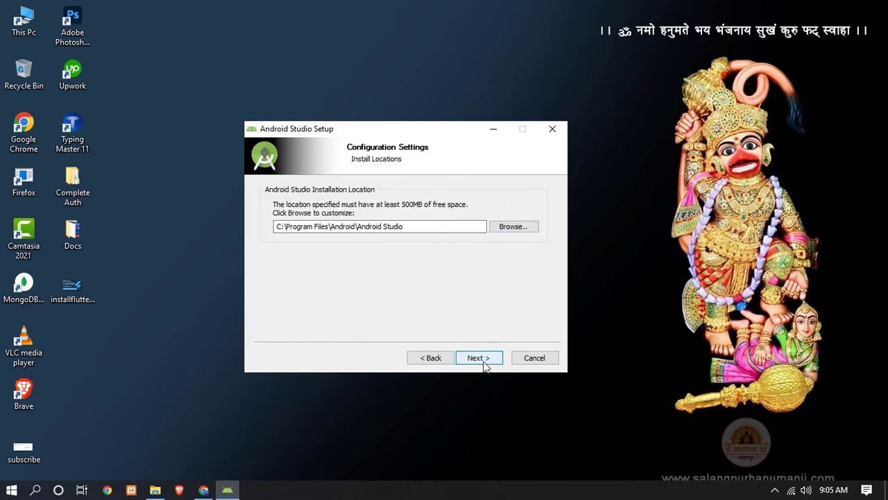
pyautogui.click(484, 358)
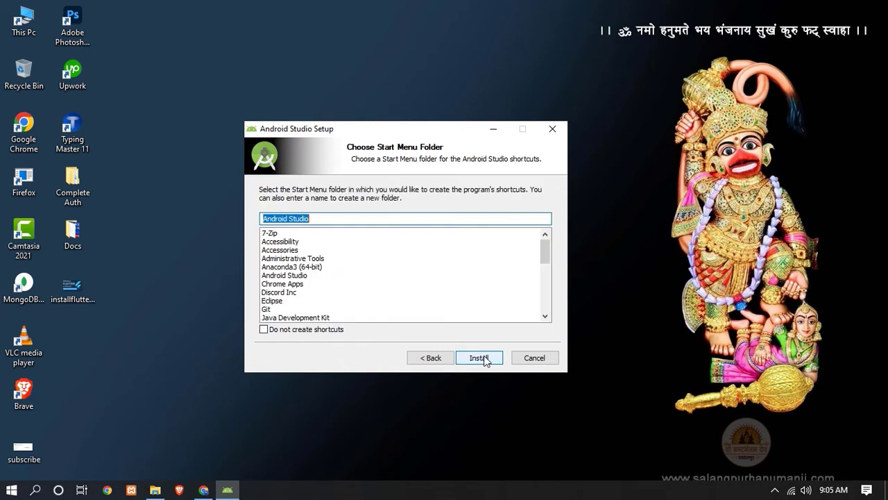
pyautogui.moveTo(547, 256); pyautogui.dragTo(537, 229)
pyautogui.click(485, 357)
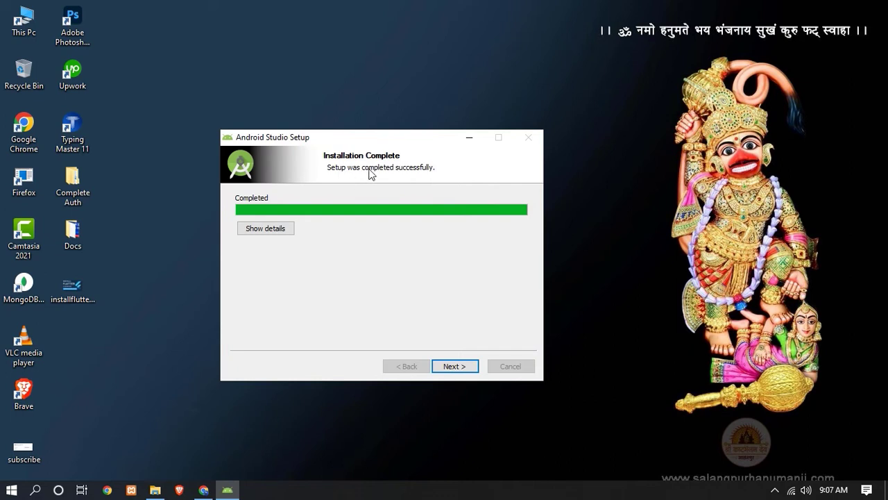
# Finish the installer with Start Android Studio enabled and choose not to import settings
pyautogui.click(454, 367)
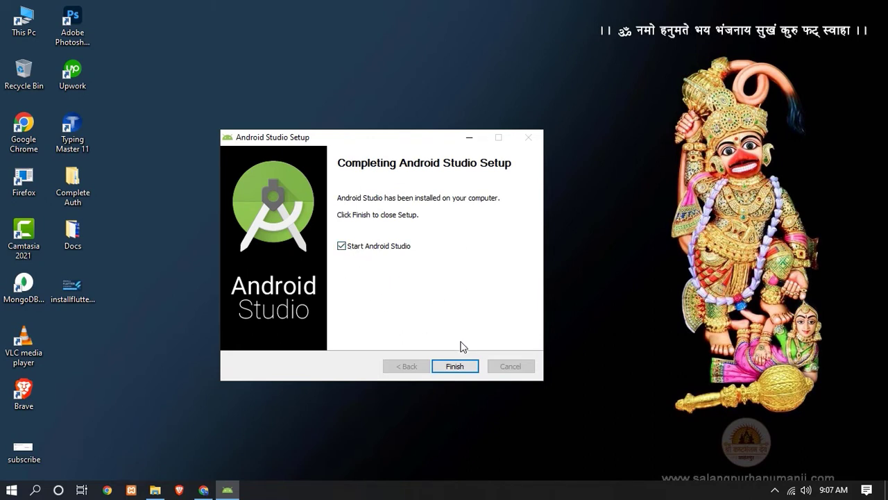
pyautogui.click(454, 366)
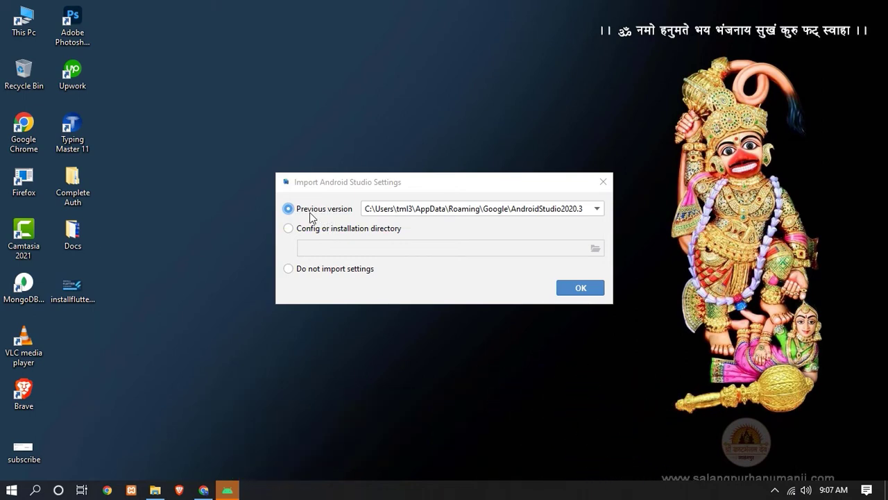
pyautogui.click(290, 270)
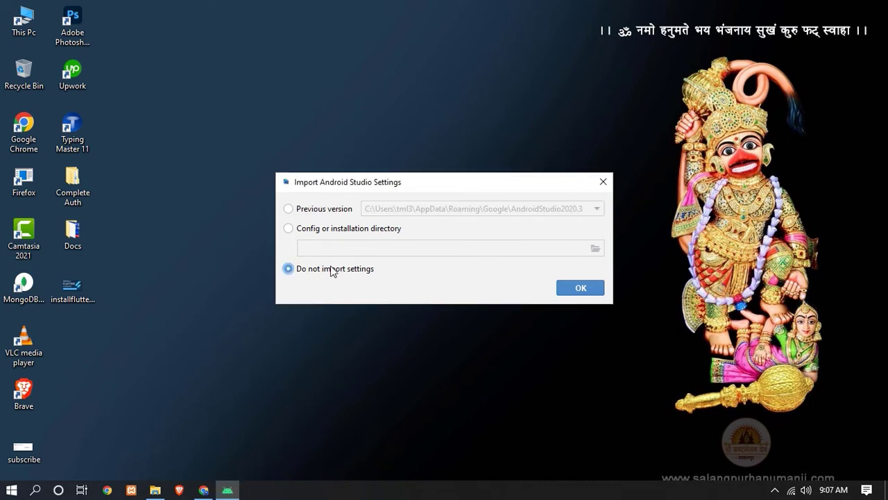
pyautogui.click(580, 288)
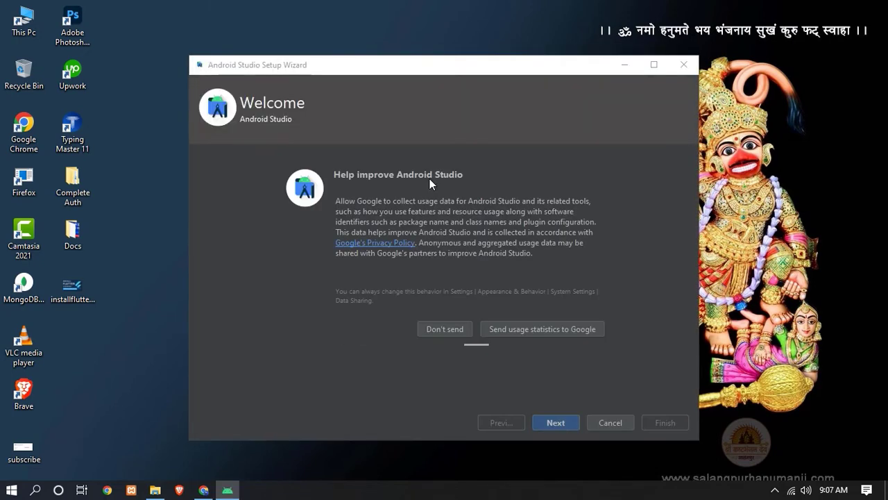
# Configure the Android Studio Setup Wizard without sending usage statistics, using the Standard install type and the Light theme
pyautogui.click(439, 328)
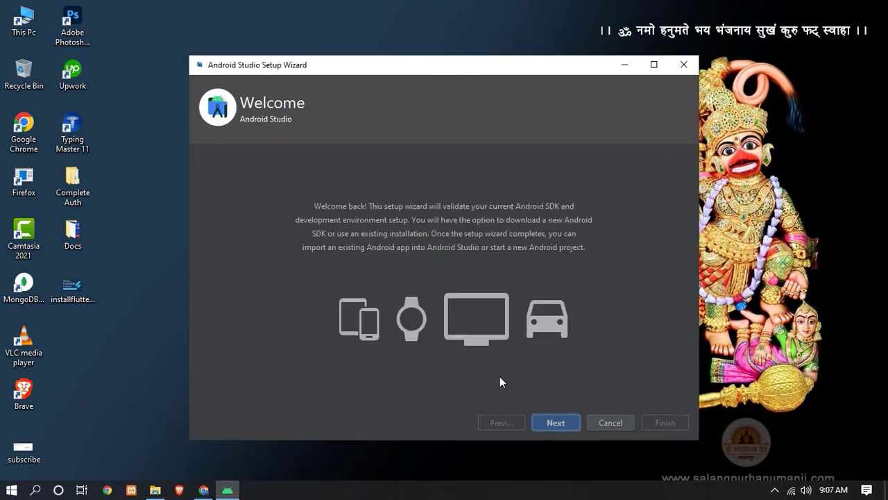
pyautogui.click(554, 422)
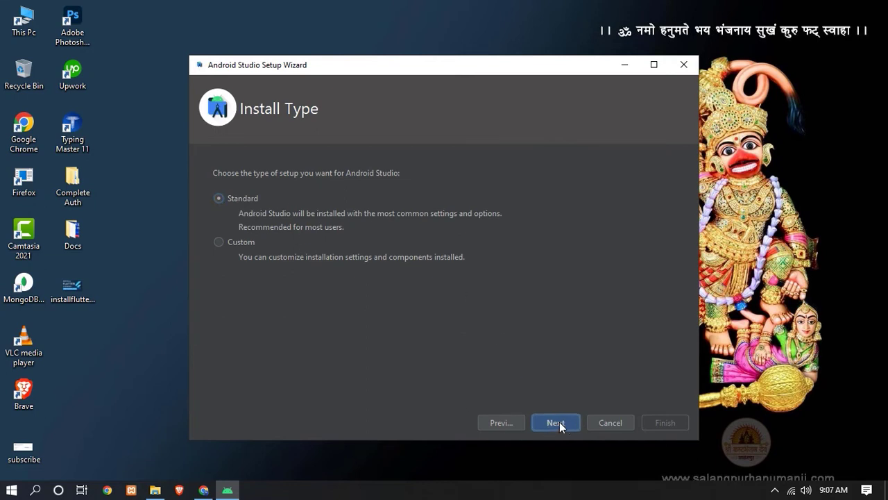
pyautogui.click(559, 421)
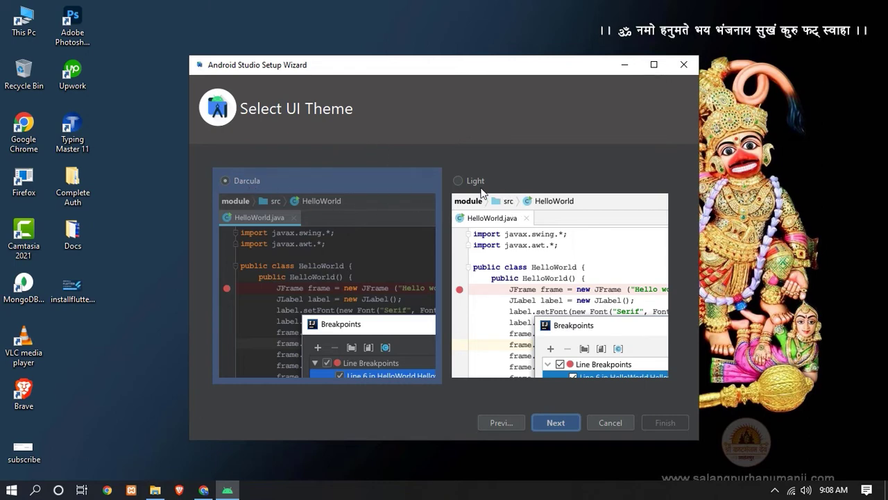
pyautogui.click(536, 256)
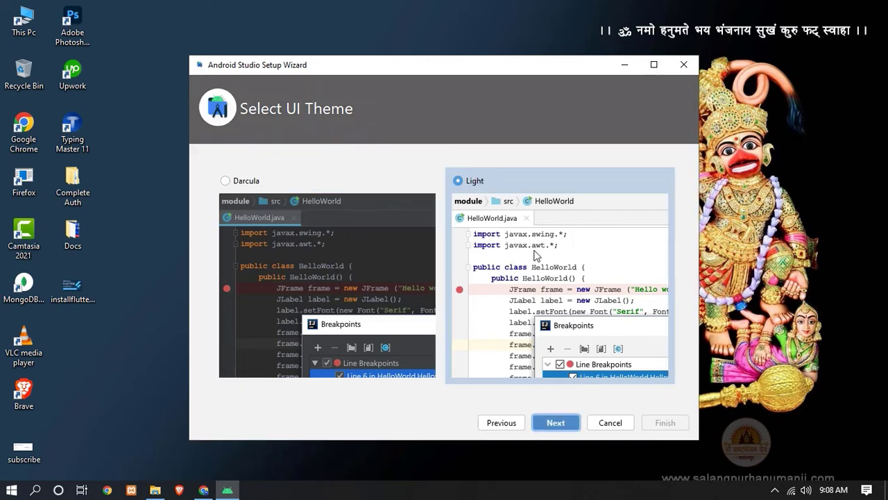
pyautogui.click(568, 421)
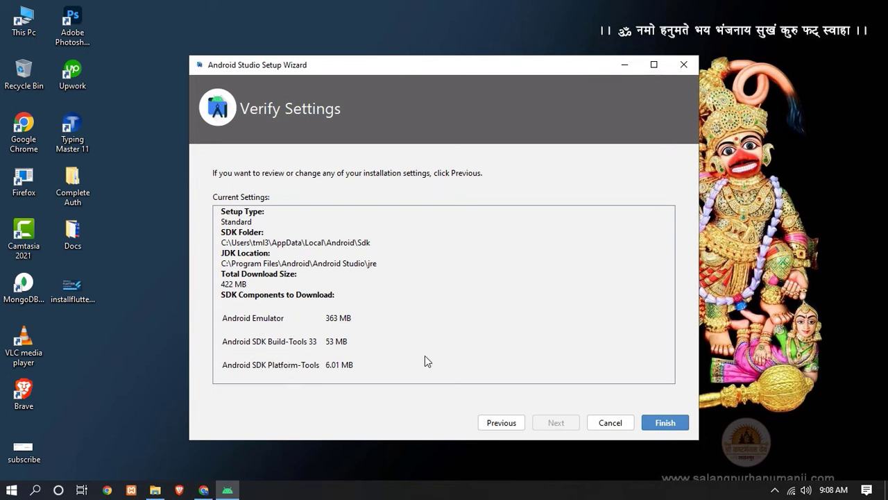
# Download the SDK components with details shown, then finish the wizard and reposition the Android Studio welcome window
pyautogui.click(661, 424)
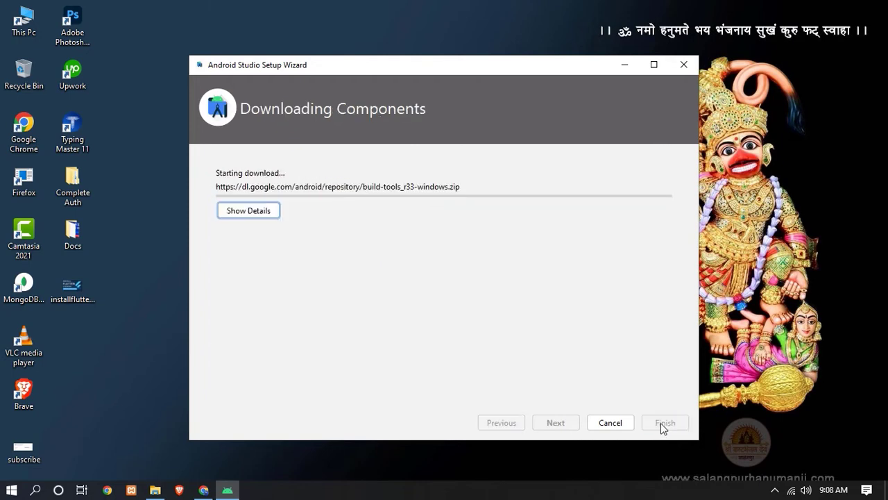
pyautogui.click(254, 212)
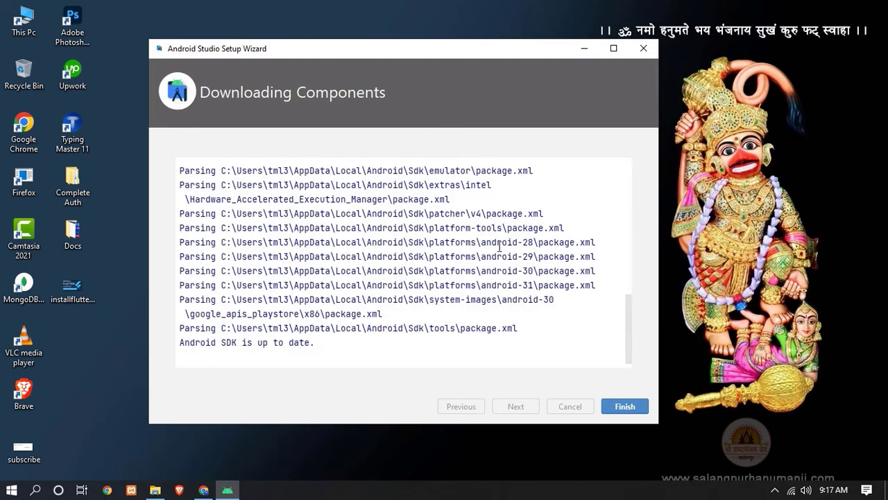
pyautogui.click(626, 407)
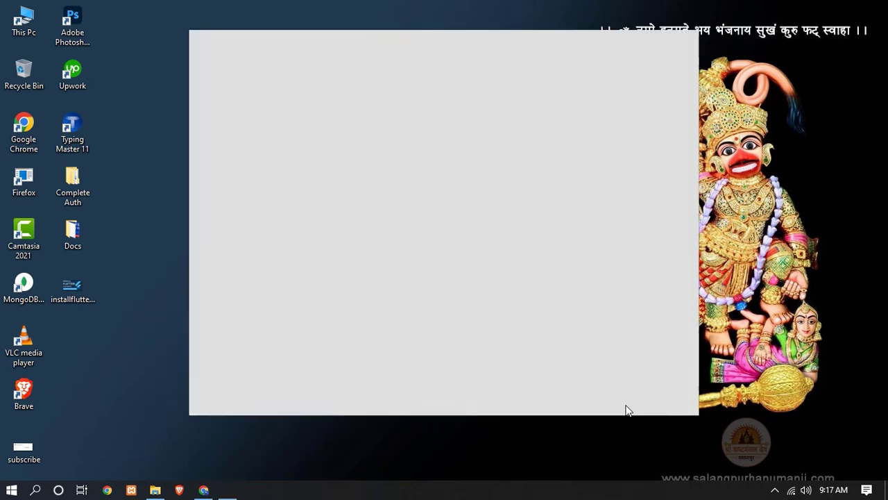
pyautogui.moveTo(455, 49); pyautogui.dragTo(444, 80)
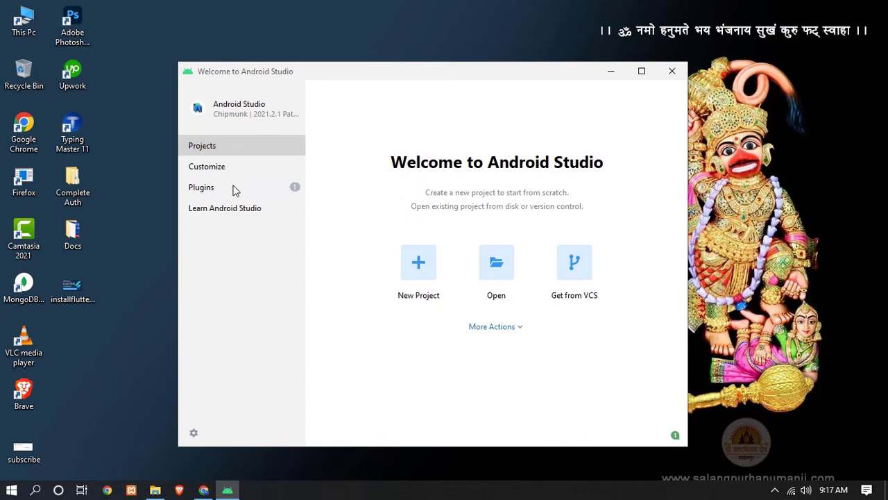
# Install the Flutter plugin along with its required Dart plugin, and restart Android Studio to apply the changes
pyautogui.click(201, 187)
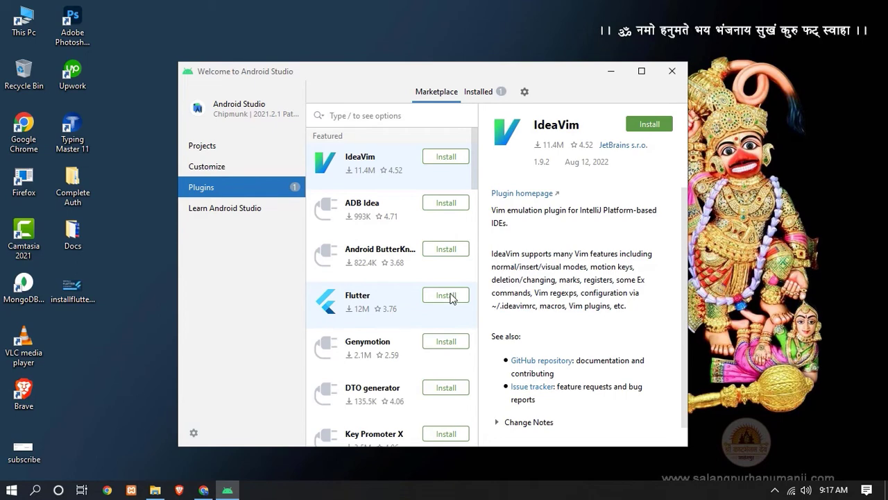
pyautogui.click(449, 297)
pyautogui.click(480, 309)
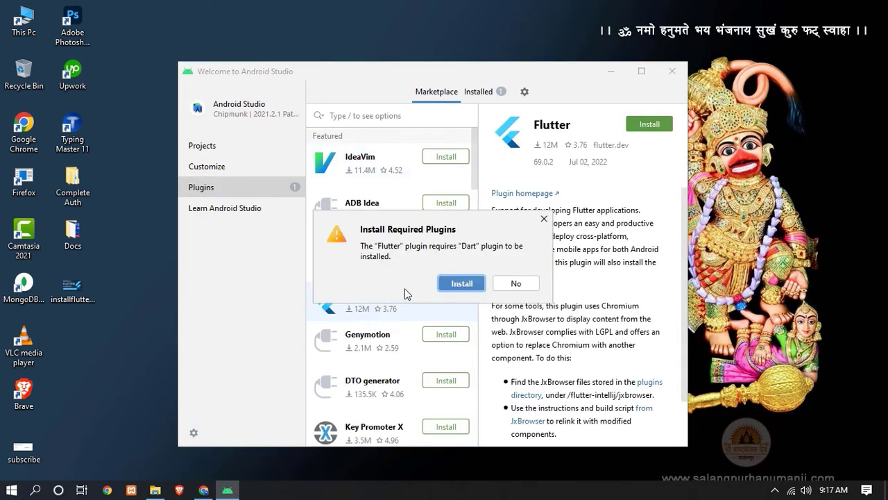
pyautogui.click(462, 284)
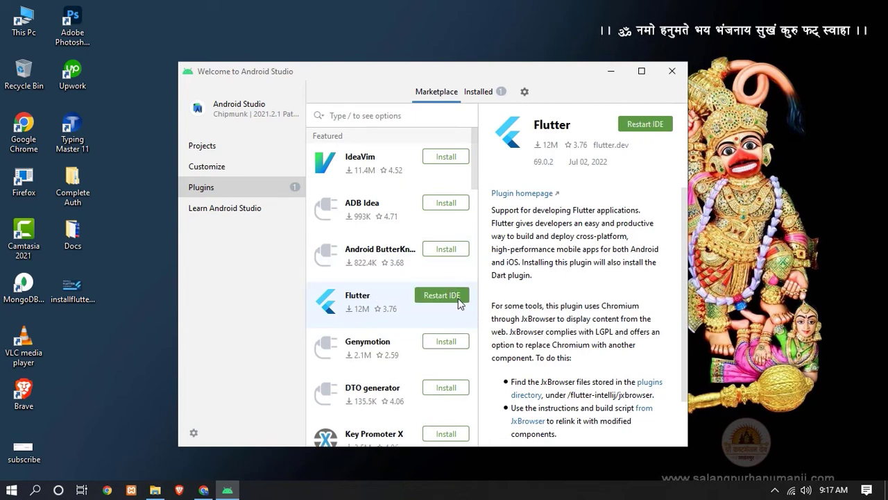
pyautogui.click(434, 298)
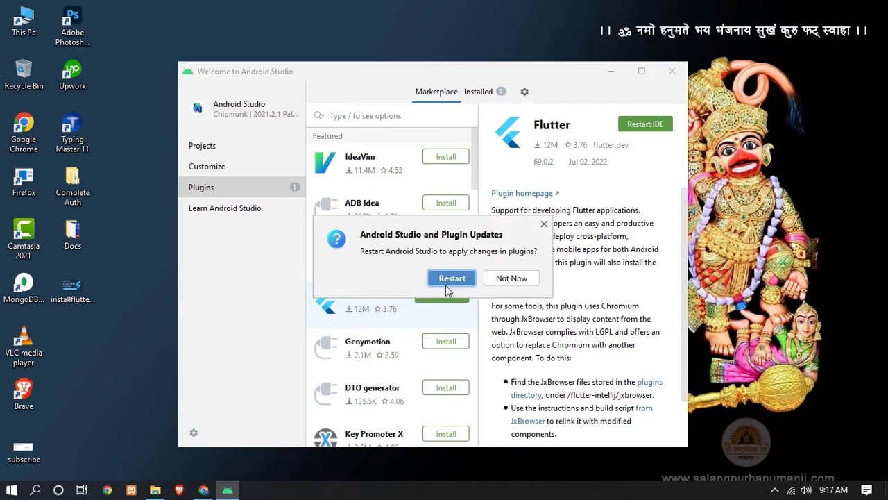
pyautogui.click(452, 278)
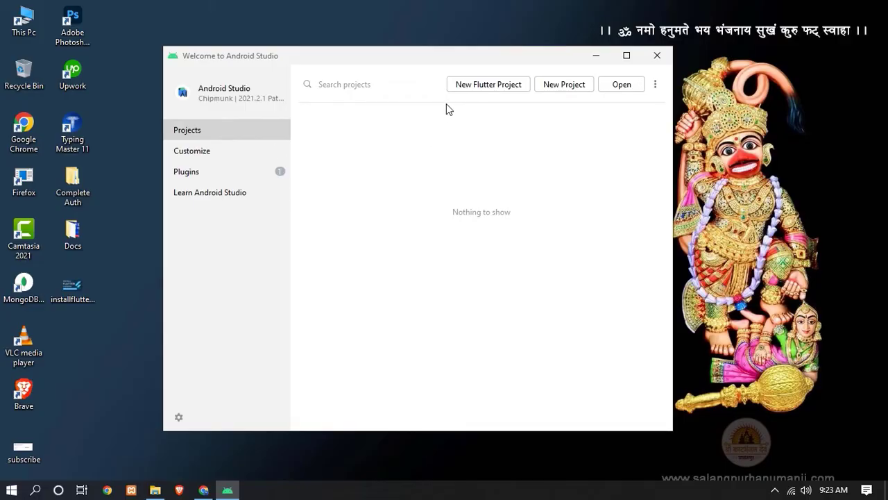
# Start a new Flutter project with the Flutter SDK path set to C:\src\flutter and proceed to the project details
pyautogui.click(482, 85)
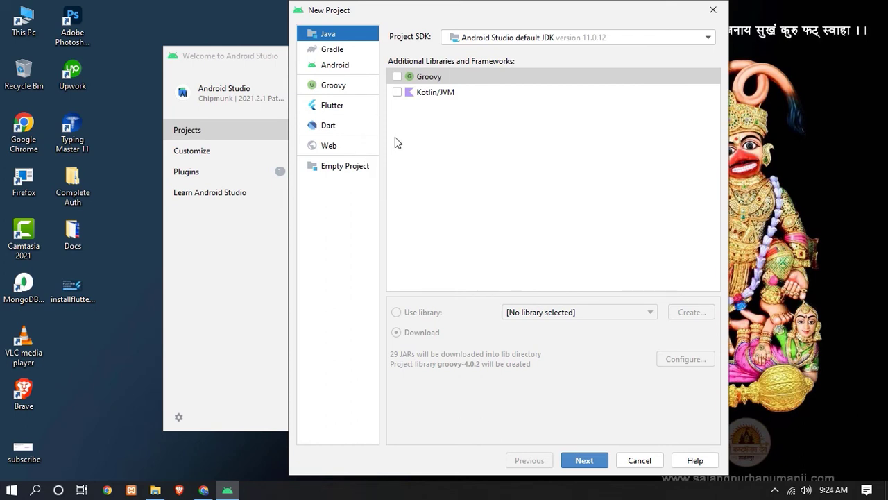
pyautogui.click(337, 109)
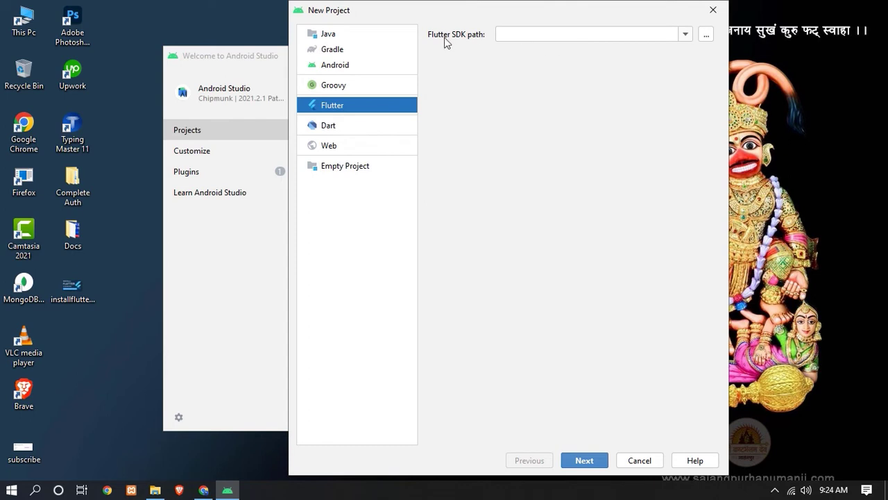
pyautogui.click(657, 36)
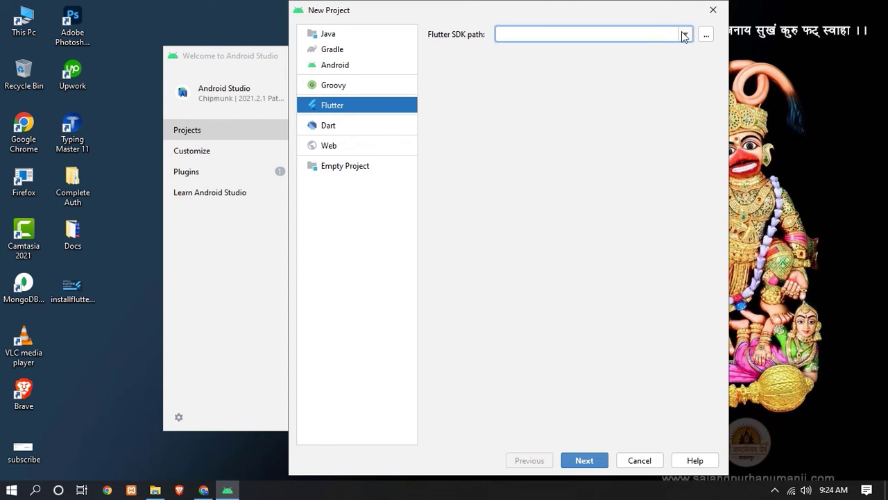
pyautogui.click(683, 36)
pyautogui.click(705, 34)
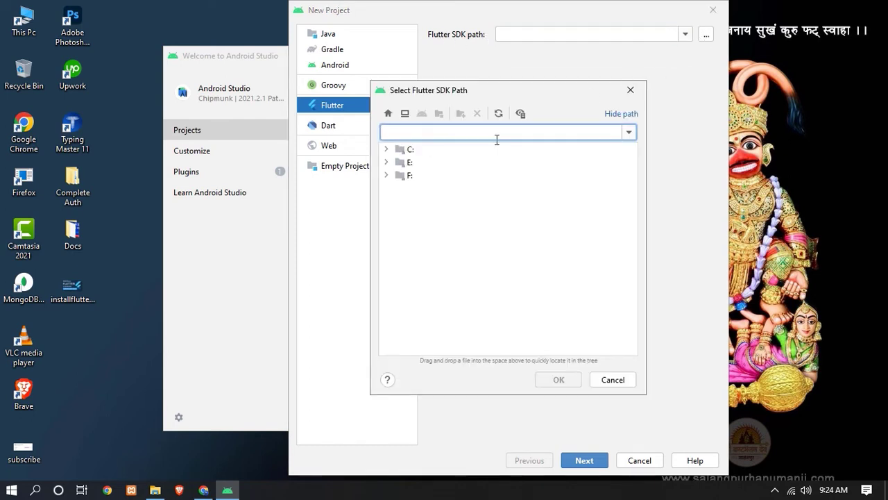
pyautogui.click(630, 90)
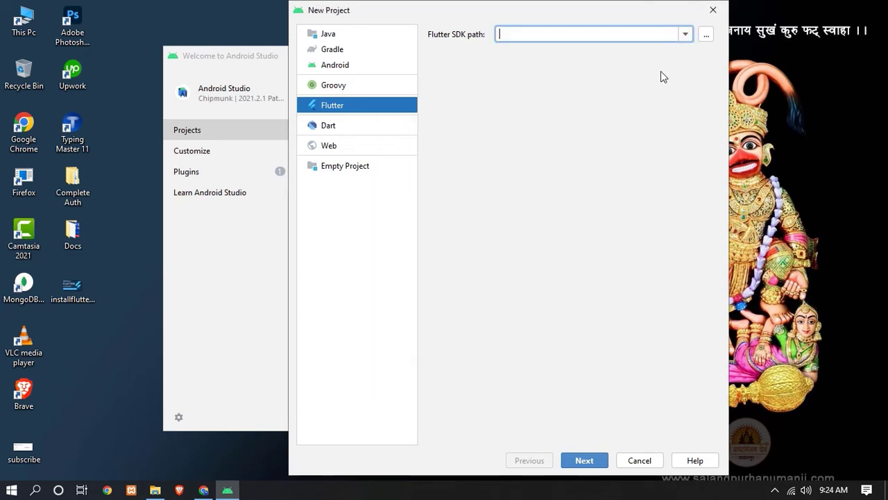
pyautogui.click(706, 35)
pyautogui.click(387, 150)
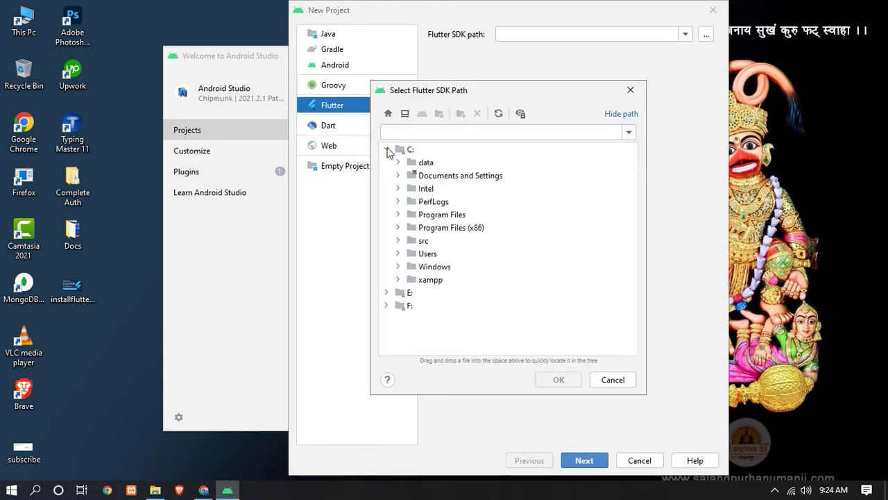
pyautogui.click(398, 240)
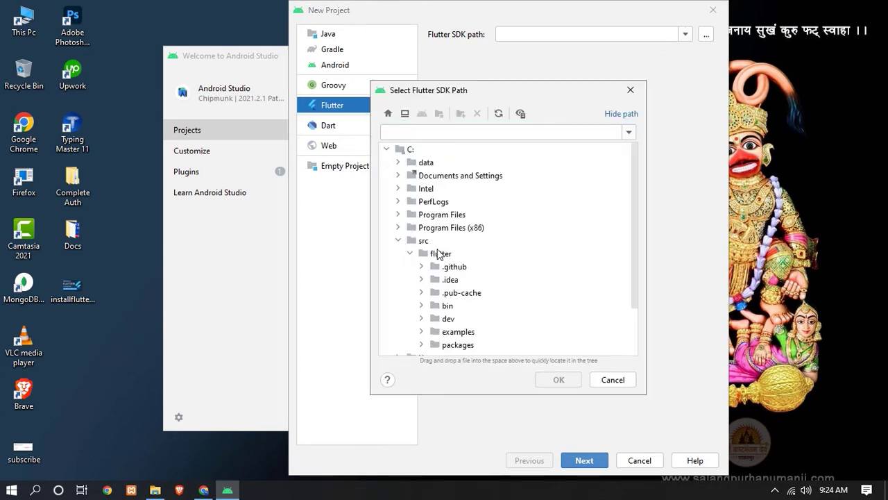
pyautogui.click(439, 254)
pyautogui.click(555, 378)
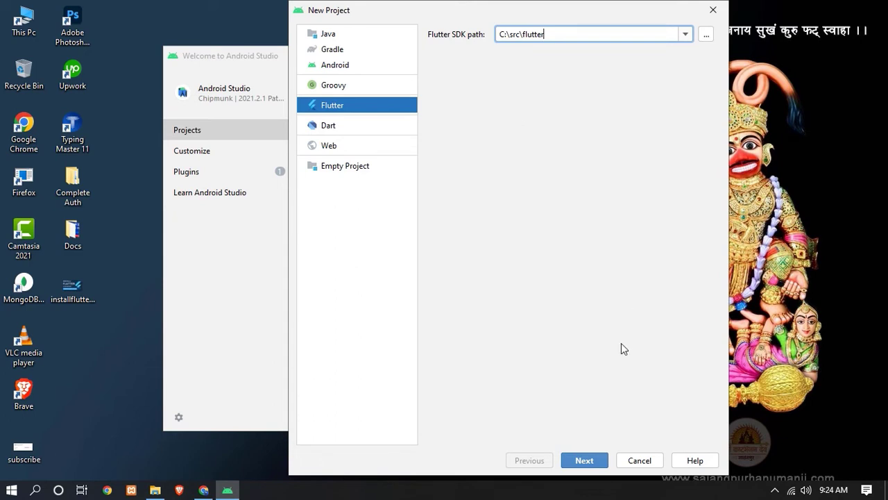
pyautogui.click(592, 464)
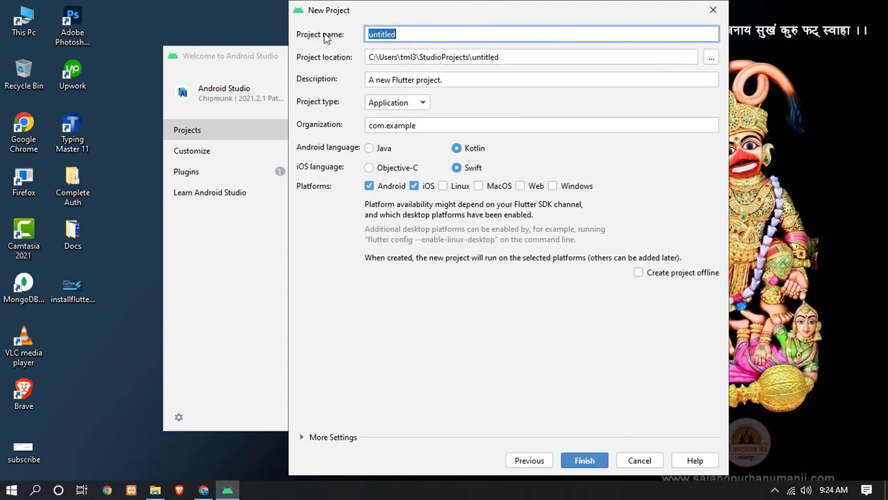
# Enter test as the name of the new Flutter project
pyautogui.moveTo(374, 17); pyautogui.dragTo(333, 66)
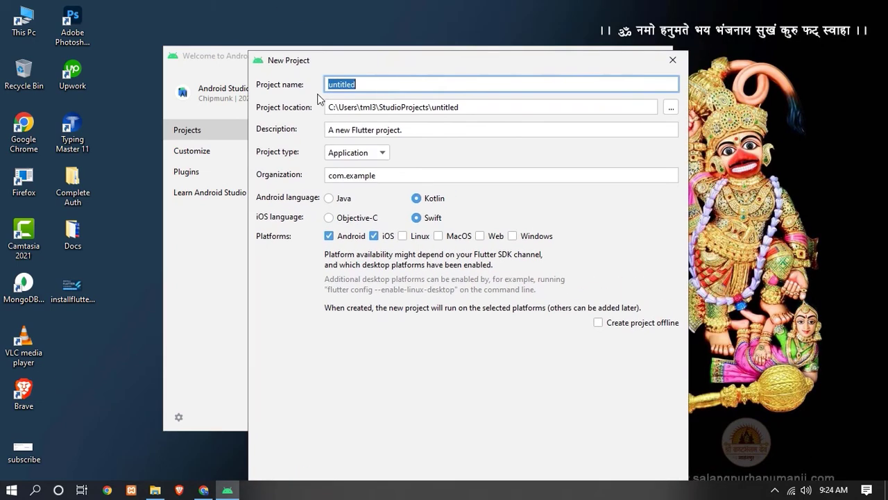
pyautogui.click(368, 90)
pyautogui.doubleClick(368, 90)
pyautogui.write('test')
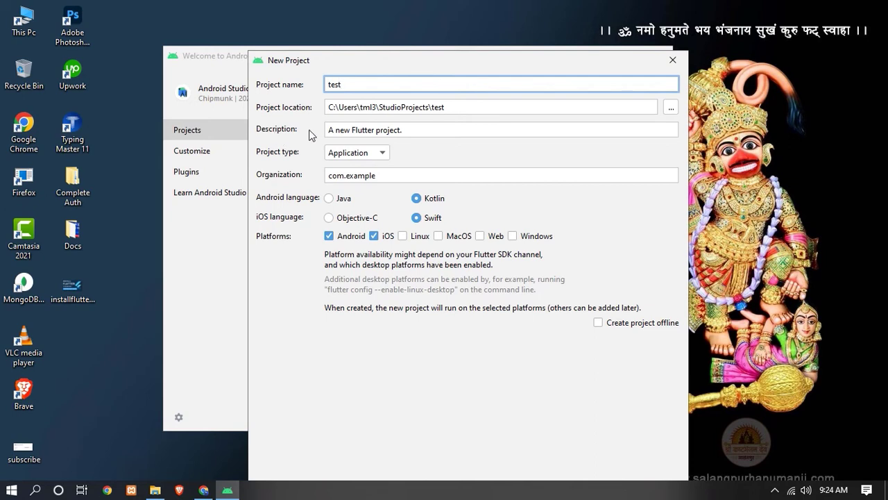
pyautogui.doubleClick(384, 134)
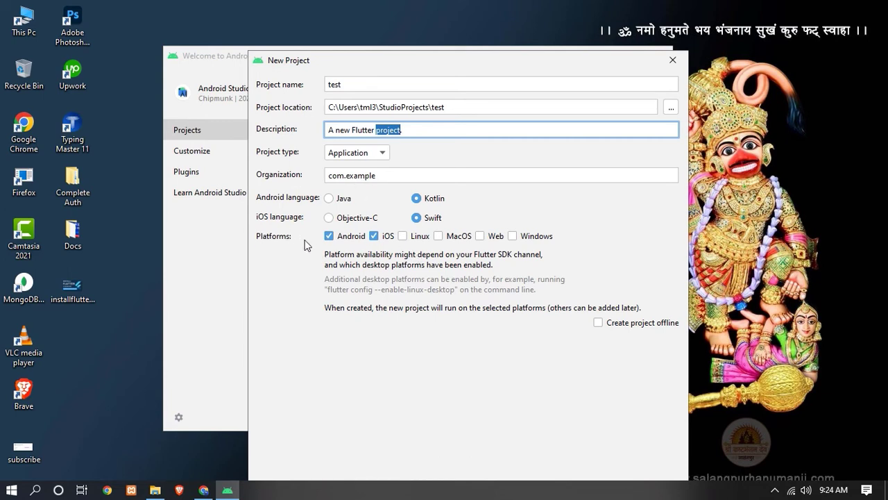
# Enable the Linux, MacOS, Web and Windows platforms for the new Flutter project
pyautogui.click(403, 236)
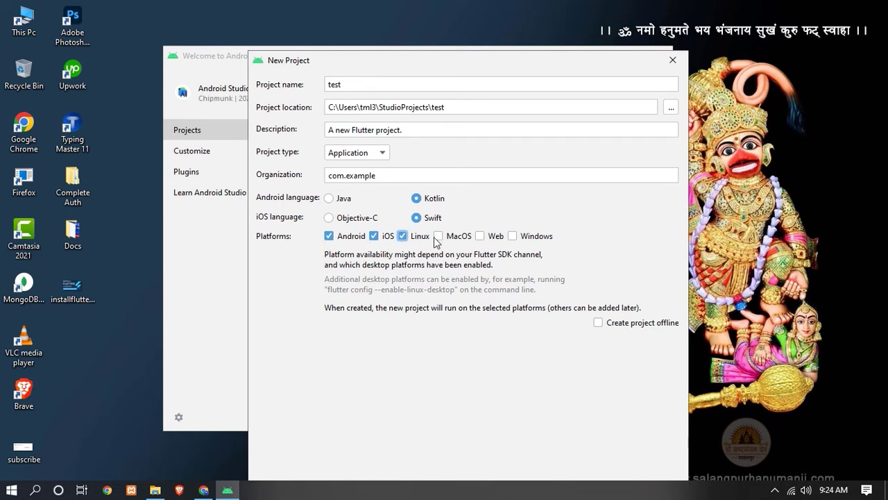
pyautogui.click(438, 236)
pyautogui.click(479, 236)
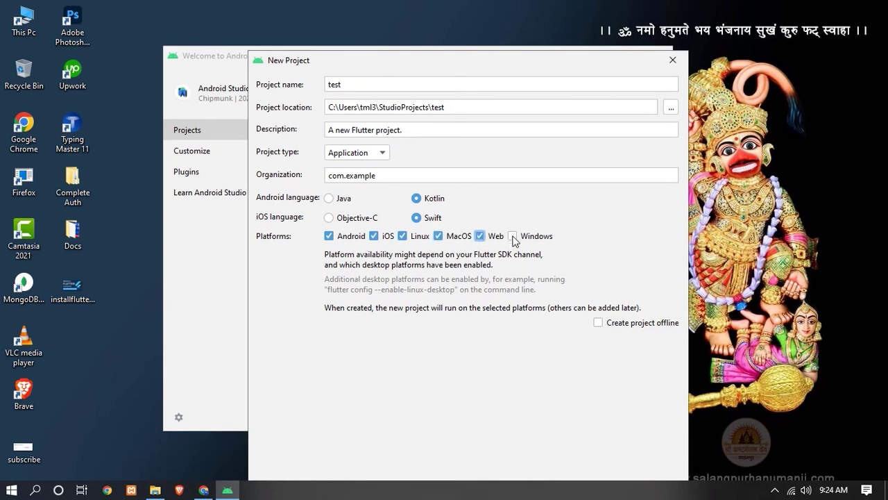
pyautogui.click(512, 236)
pyautogui.moveTo(525, 64); pyautogui.dragTo(505, 8)
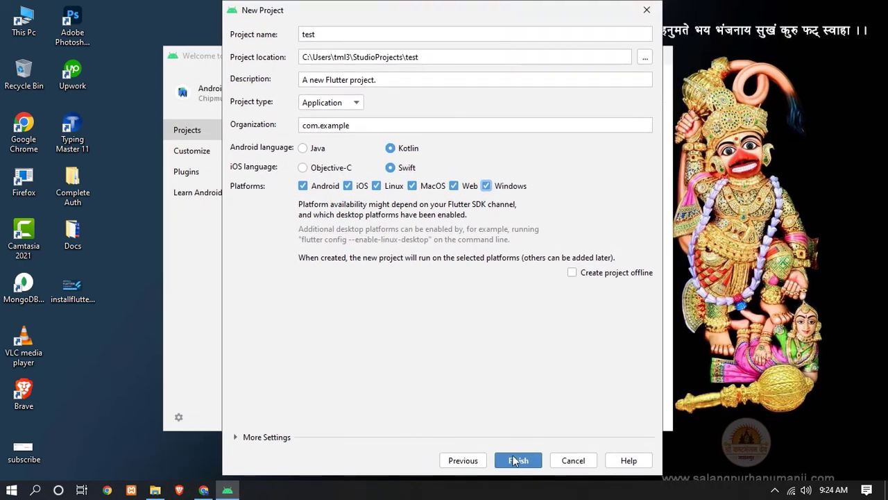
# Try to create the project under the name test, agreeing to overwrite the existing project file
pyautogui.click(517, 460)
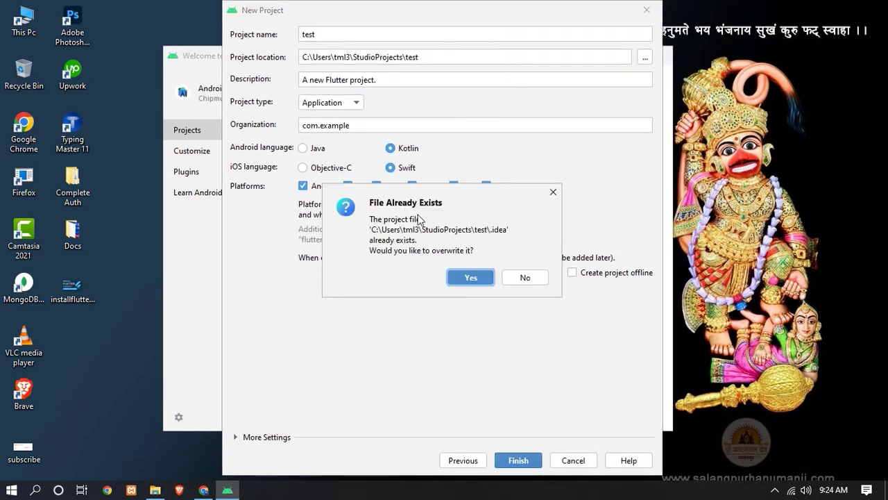
pyautogui.click(471, 278)
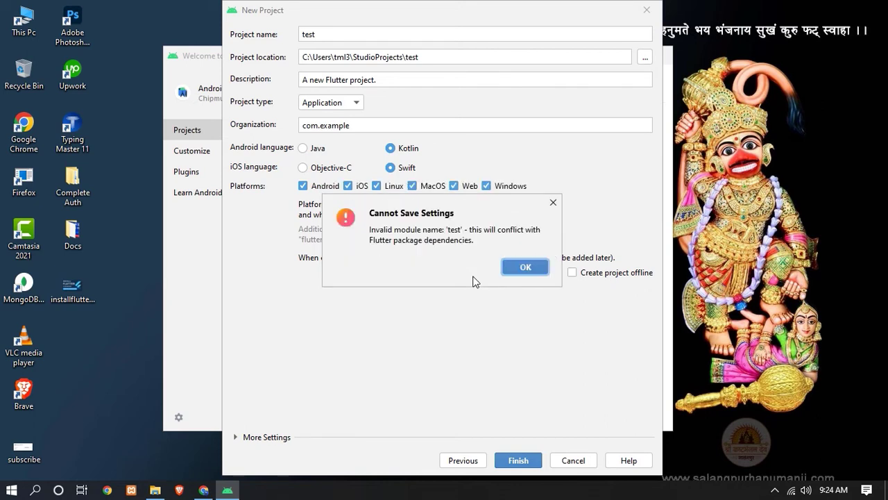
pyautogui.click(525, 268)
# Rename the new Flutter project as codewithviju and create it
pyautogui.doubleClick(351, 40)
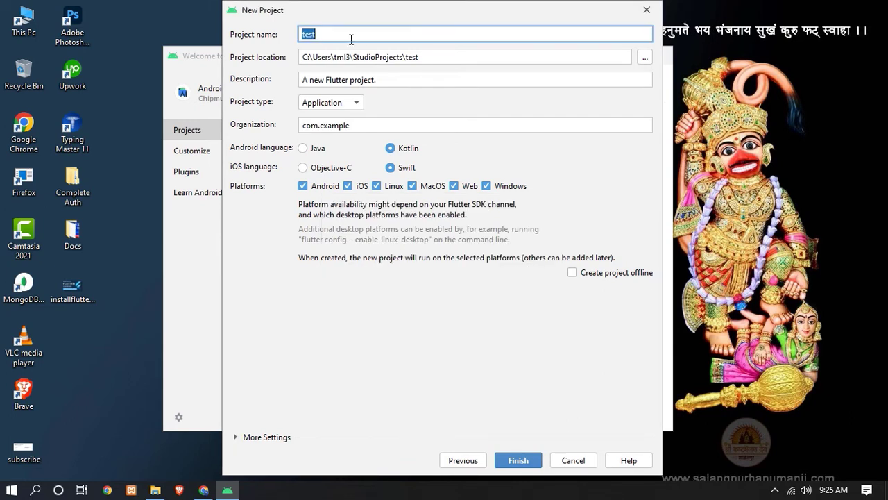
pyautogui.write('codewithviju')
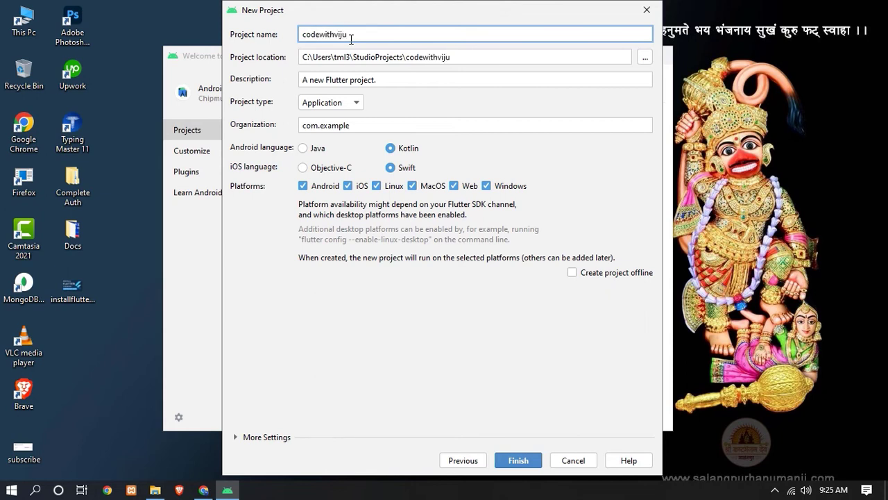
pyautogui.click(516, 461)
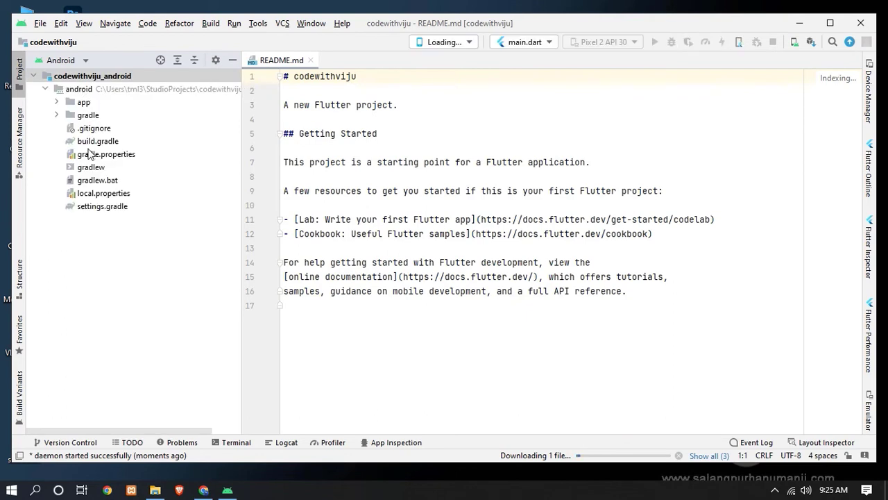
# Expand the project's app and src folders, and page through the Tip of the Day before dismissing it
pyautogui.click(57, 102)
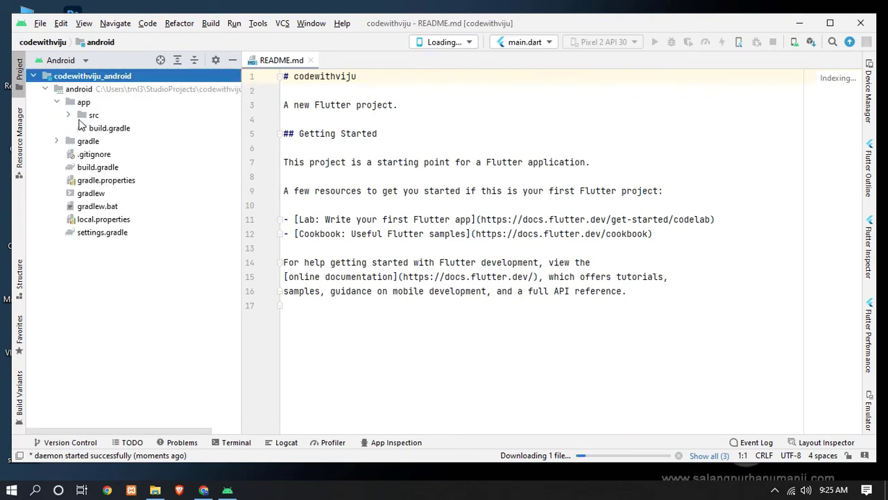
pyautogui.click(68, 115)
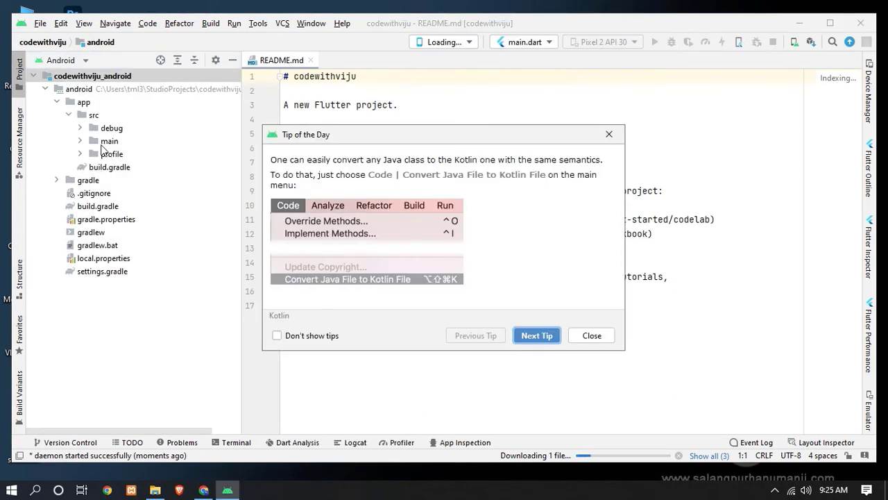
pyautogui.click(533, 337)
pyautogui.click(537, 336)
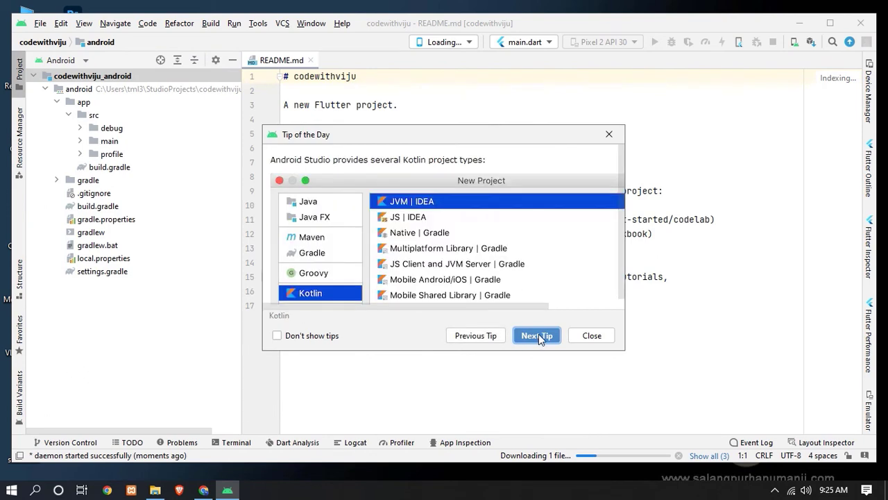
pyautogui.click(541, 337)
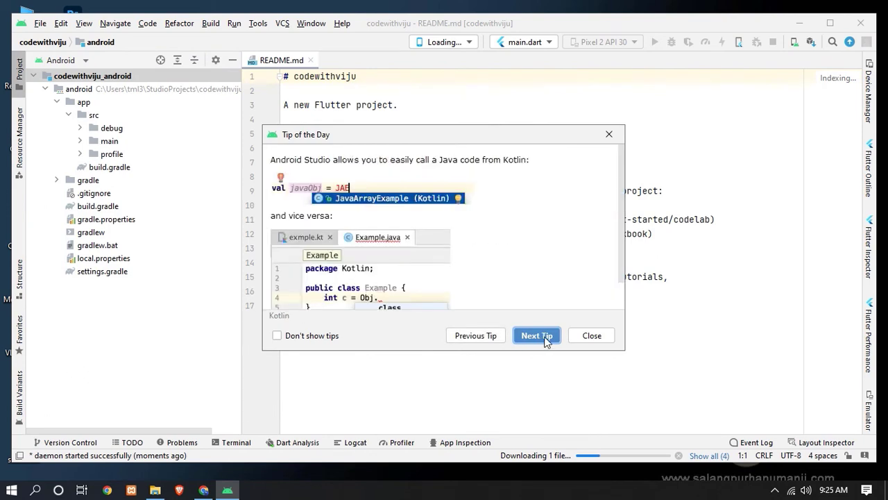
pyautogui.click(547, 337)
pyautogui.click(575, 337)
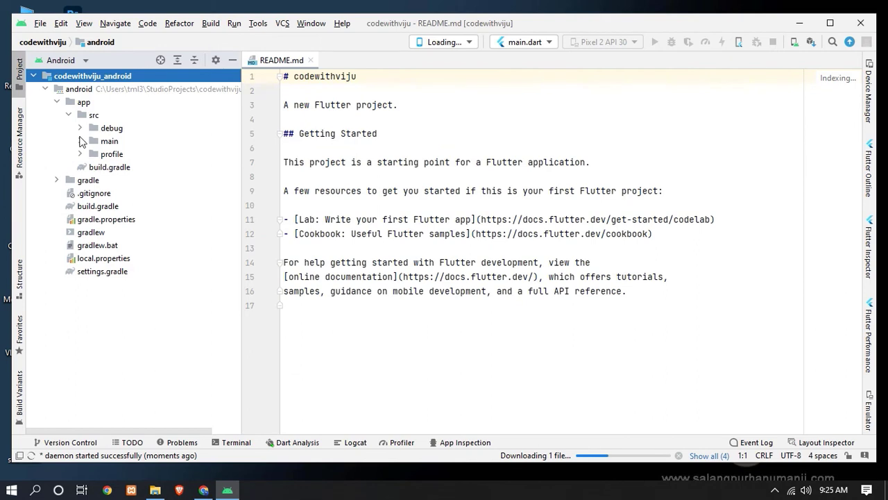
# Examine the contents of the debug, main, profile and gradle folders in the project tree, then collapse src
pyautogui.click(80, 127)
pyautogui.click(151, 142)
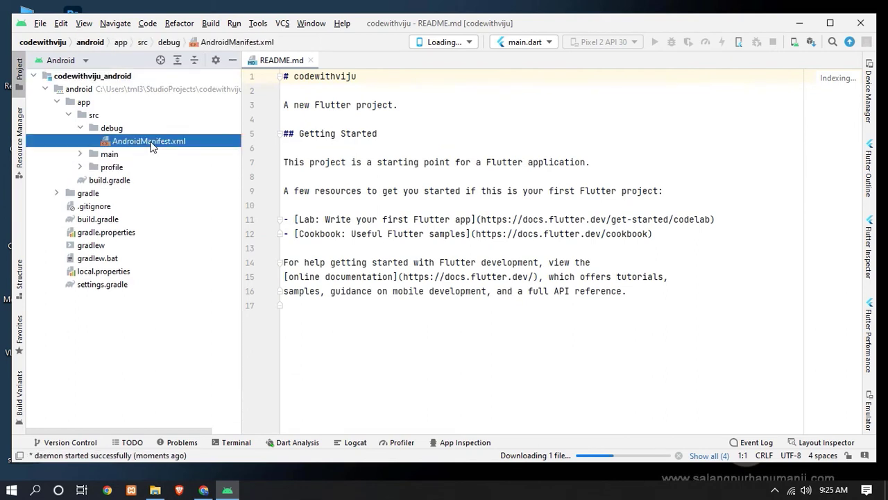
pyautogui.click(80, 154)
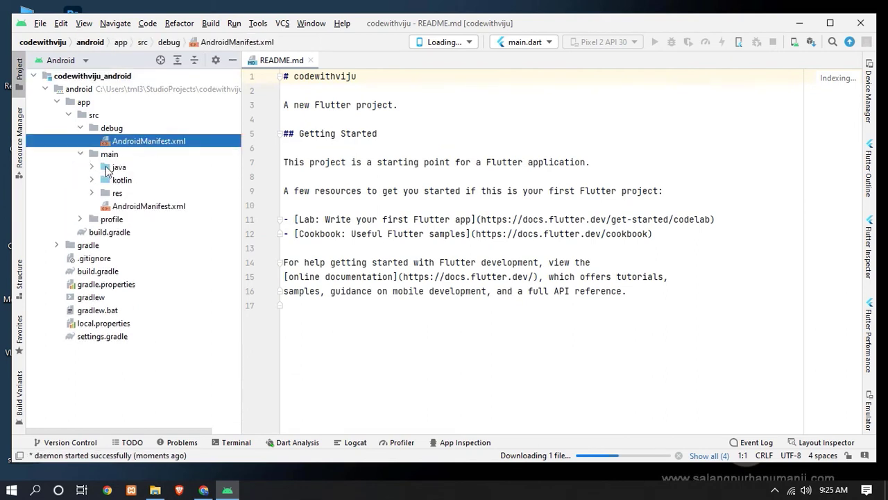
pyautogui.click(118, 168)
pyautogui.click(128, 207)
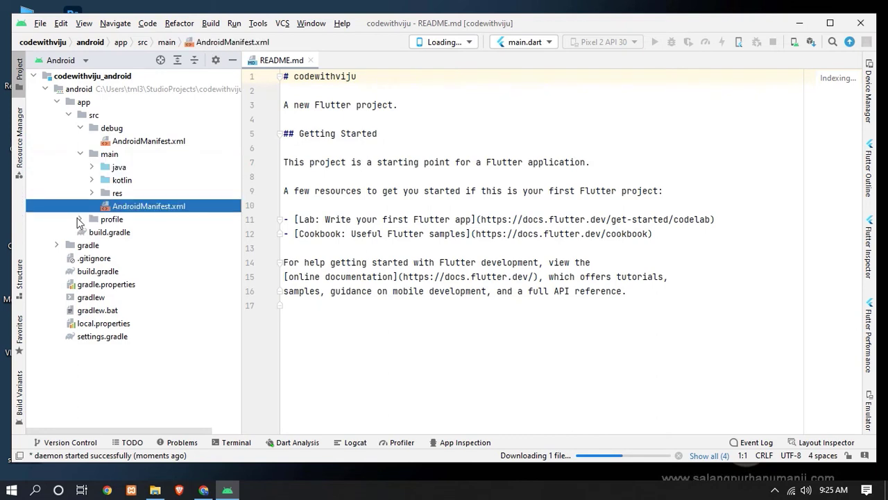
pyautogui.click(79, 220)
pyautogui.click(126, 232)
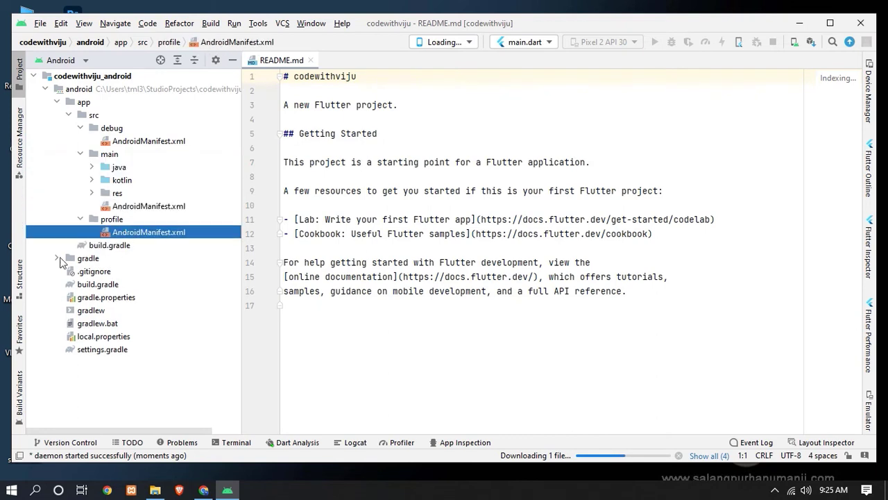
pyautogui.click(58, 258)
pyautogui.click(58, 259)
pyautogui.click(68, 114)
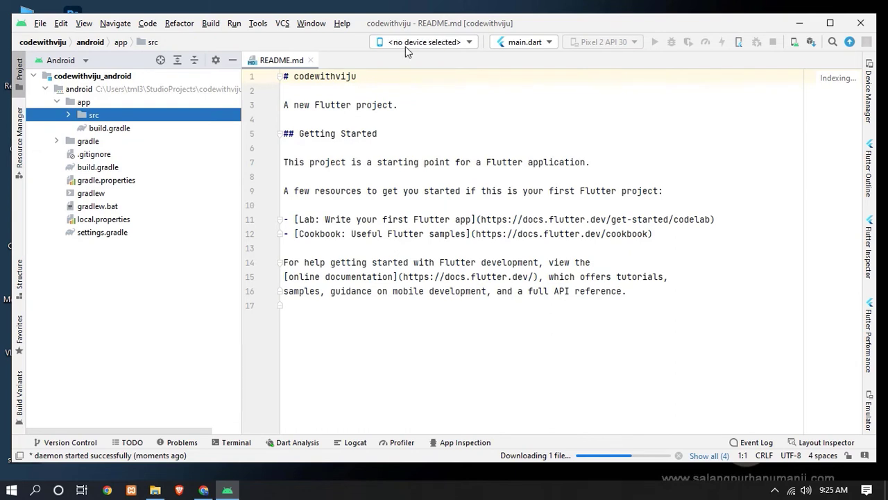
pyautogui.click(265, 30)
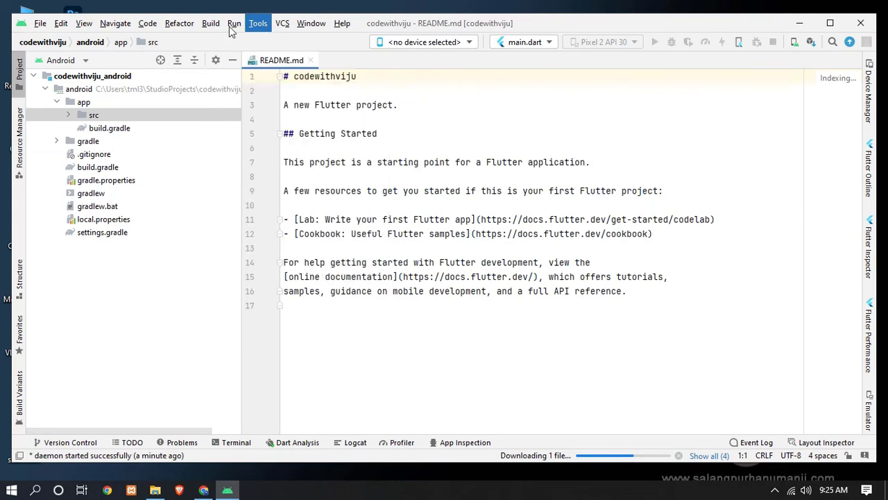
pyautogui.click(156, 25)
pyautogui.click(158, 25)
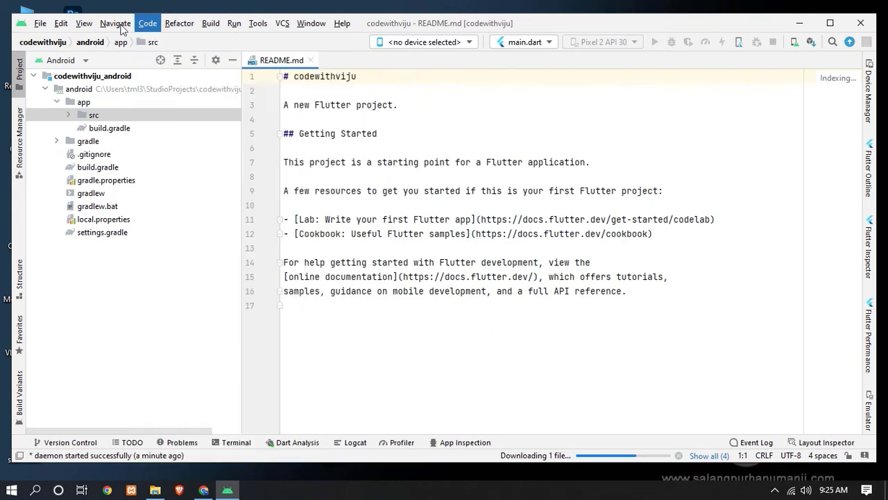
pyautogui.click(115, 24)
pyautogui.click(84, 24)
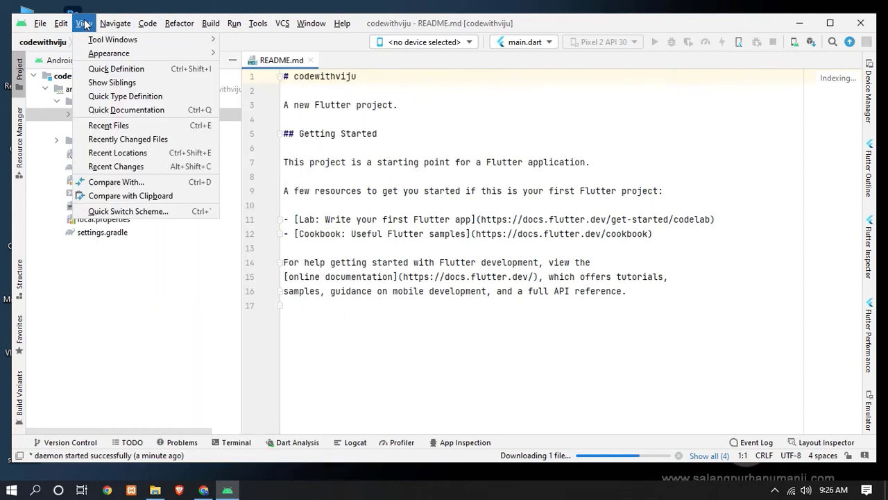
pyautogui.click(206, 27)
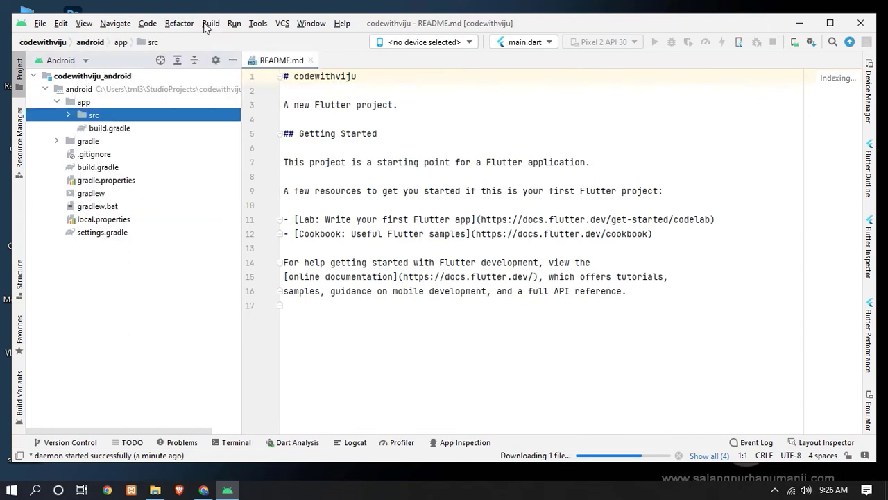
pyautogui.click(206, 26)
pyautogui.click(206, 27)
pyautogui.click(256, 25)
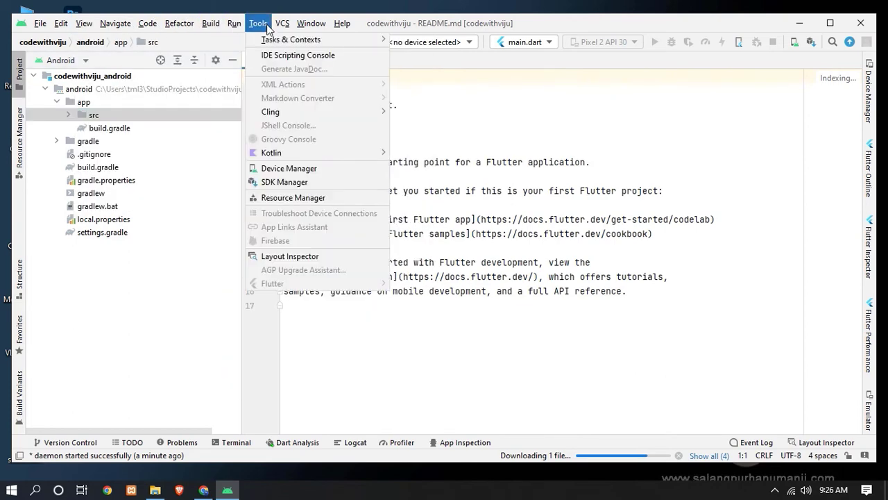
pyautogui.click(487, 106)
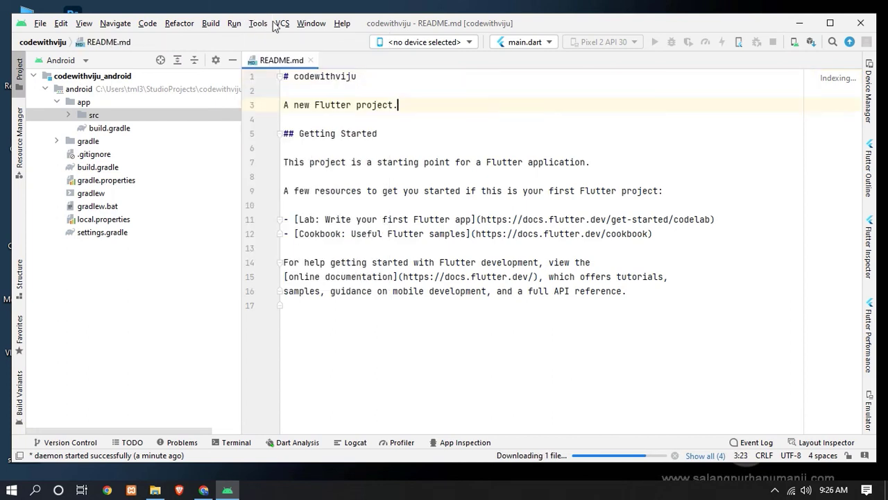
# Open the Device Manager to list the project's virtual devices
pyautogui.click(256, 25)
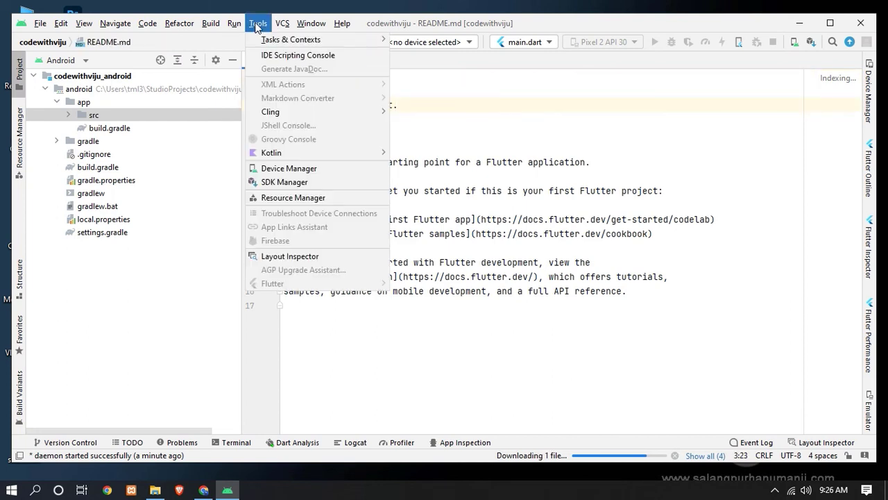
pyautogui.click(300, 169)
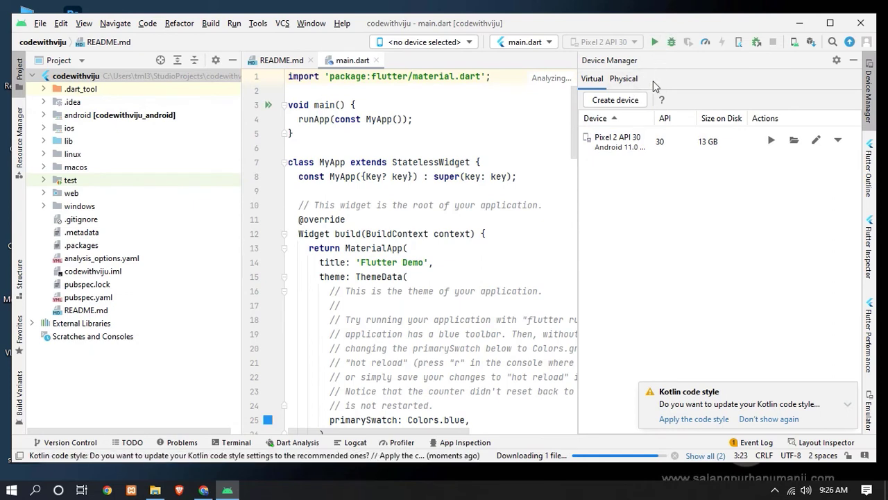
pyautogui.click(613, 101)
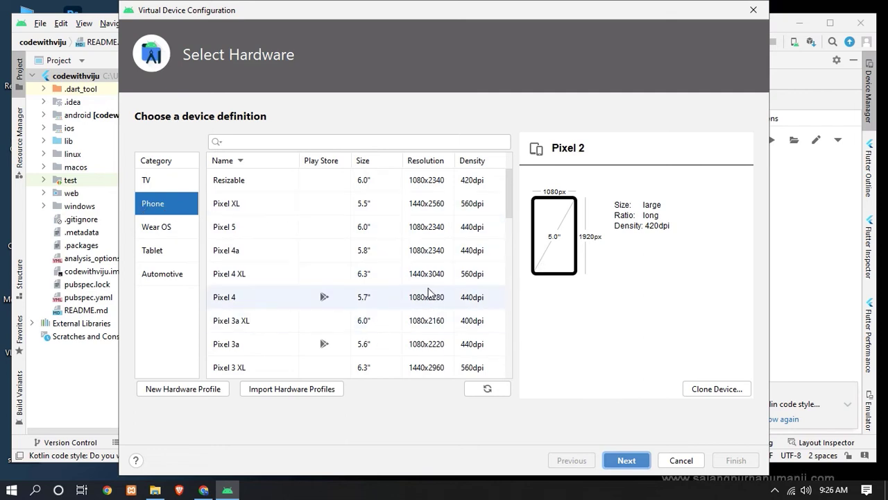
pyautogui.scroll(-3, 429, 293)
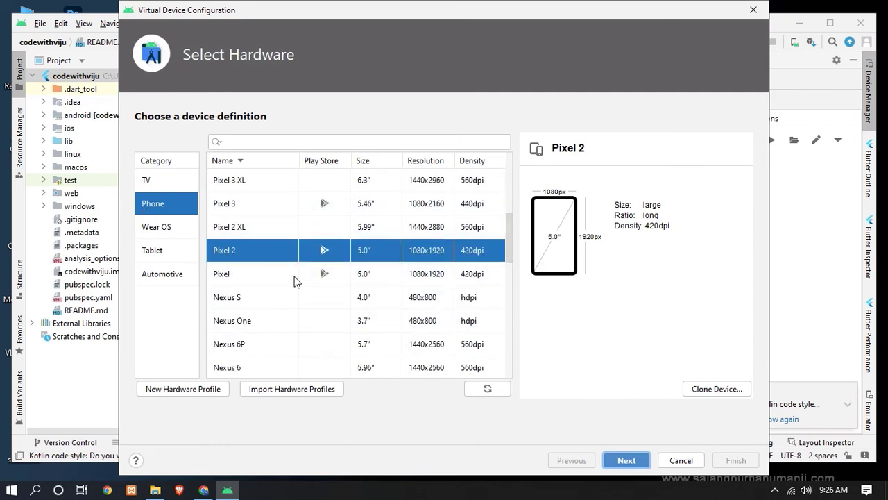
pyautogui.click(622, 461)
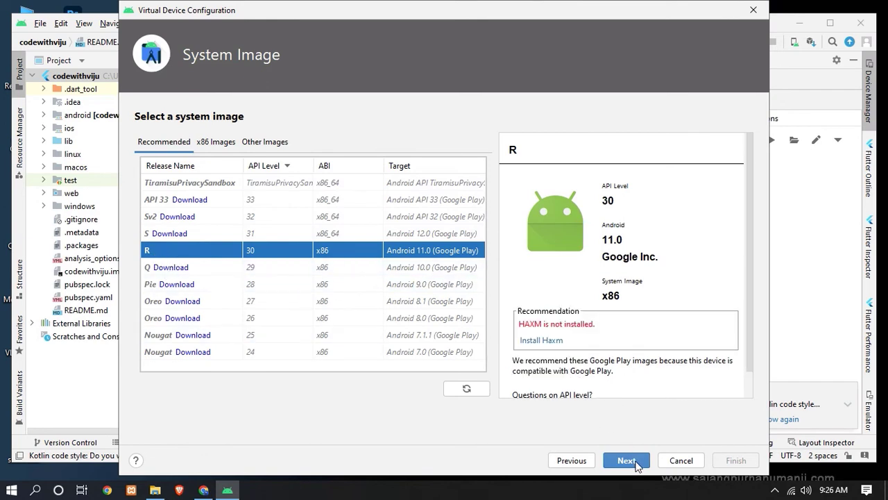
pyautogui.click(626, 460)
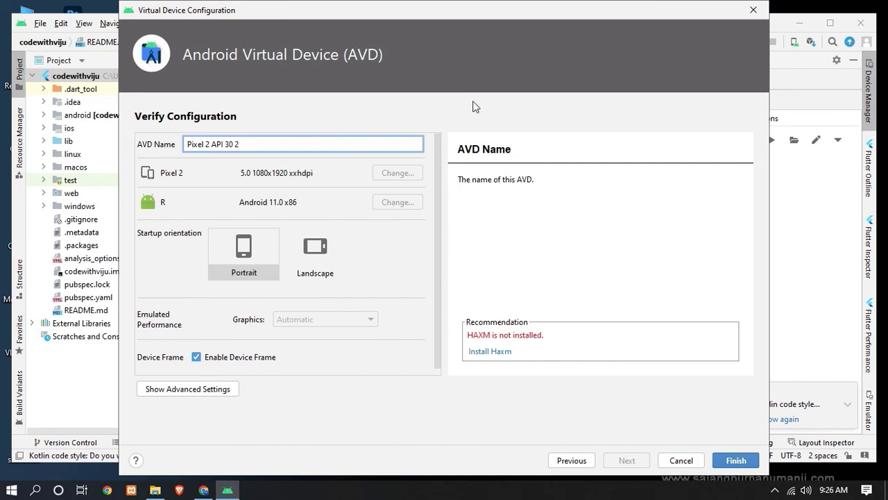
pyautogui.click(753, 11)
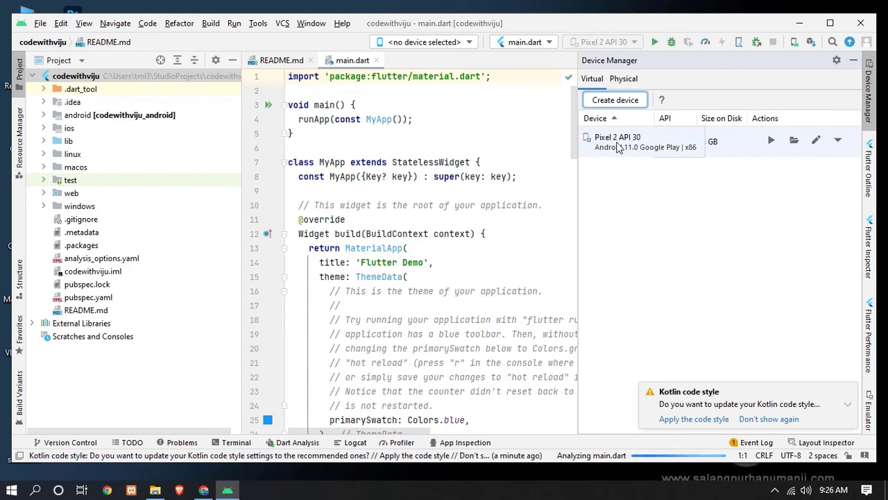
# Try to start the Pixel 2 API 30 virtual device and install the required Intel HAXM with the recommended 2.0 GB RAM allocation
pyautogui.click(771, 141)
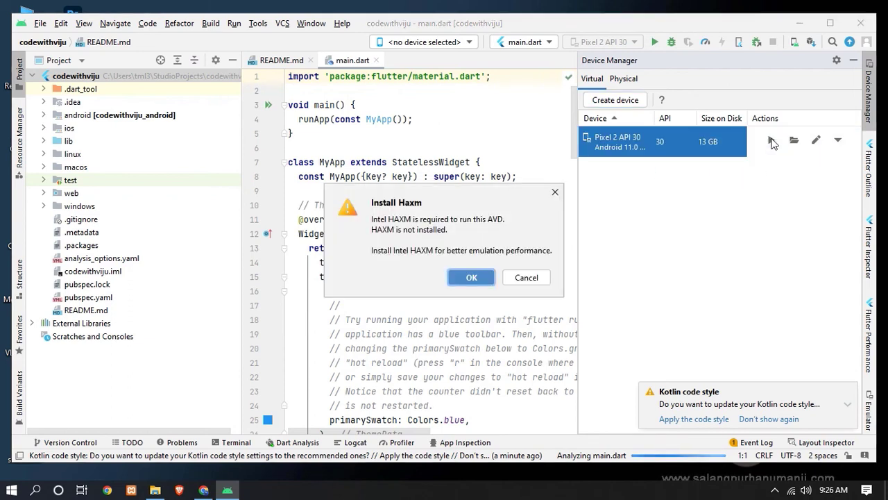
pyautogui.click(479, 276)
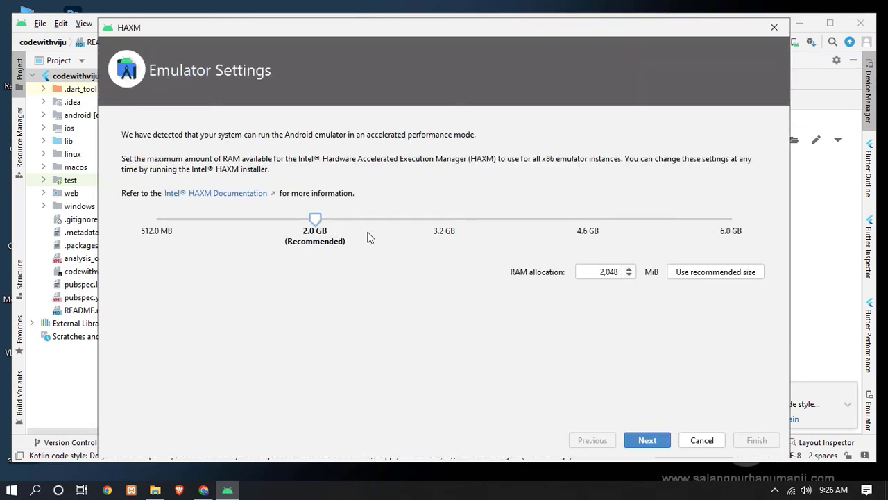
pyautogui.click(637, 438)
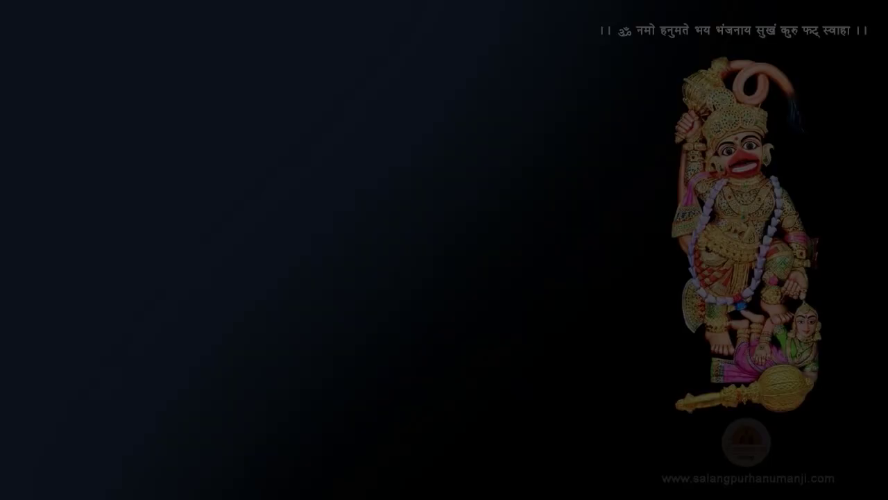
pyautogui.click(377, 323)
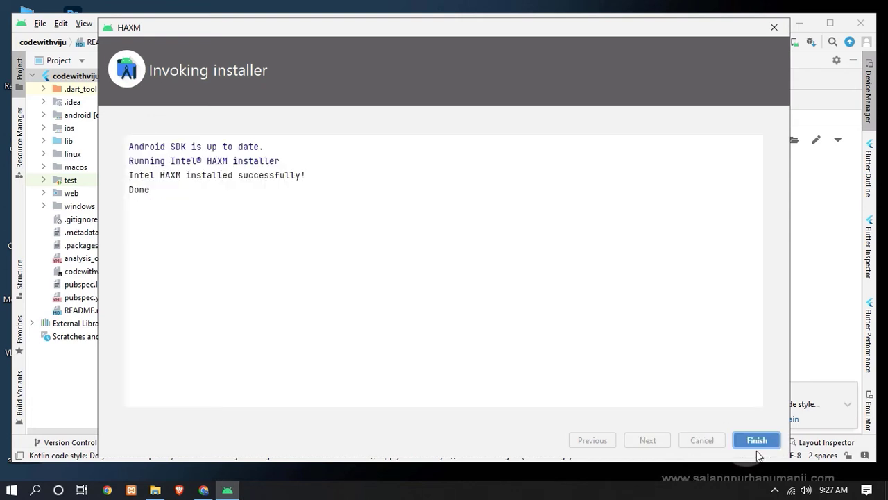
pyautogui.click(757, 441)
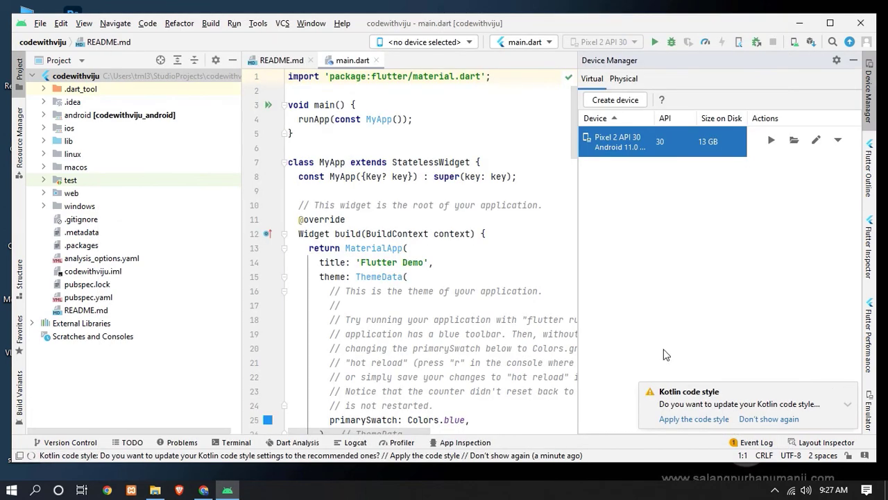
# Launch the Pixel 2 API 30 emulator, dismissing the Device Manager error and the Kotlin code style notification
pyautogui.click(773, 142)
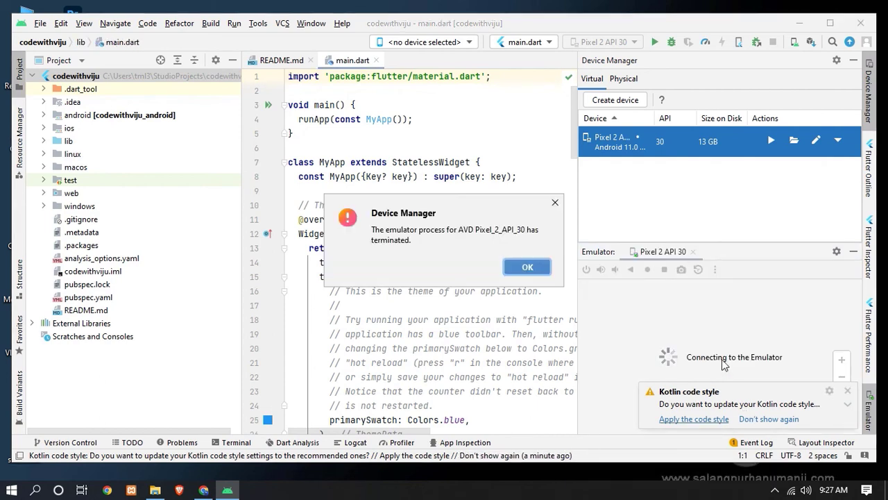
pyautogui.click(529, 269)
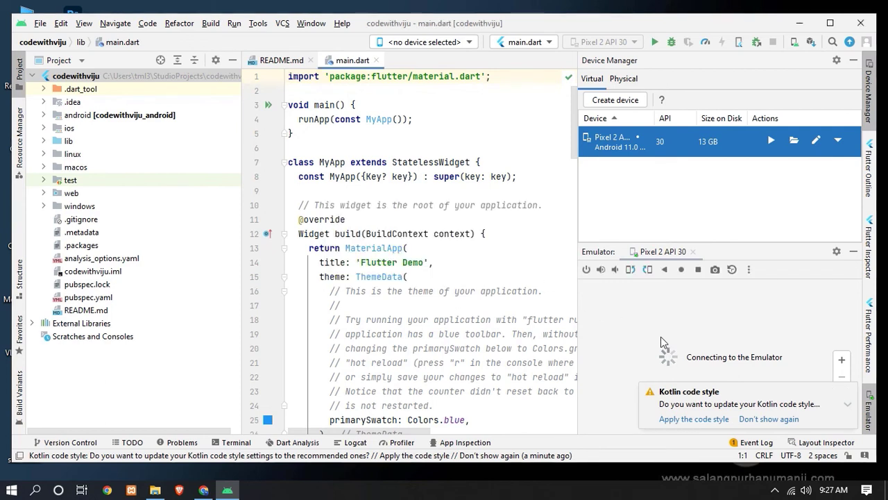
pyautogui.click(848, 408)
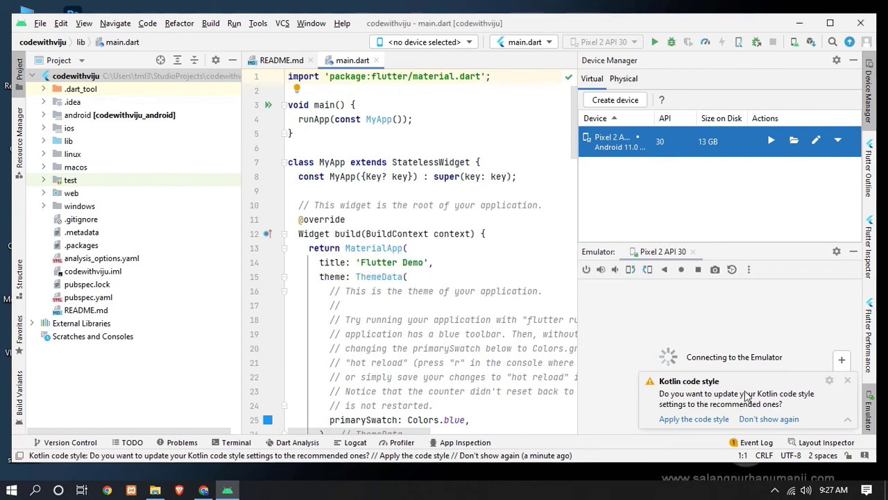
pyautogui.click(847, 381)
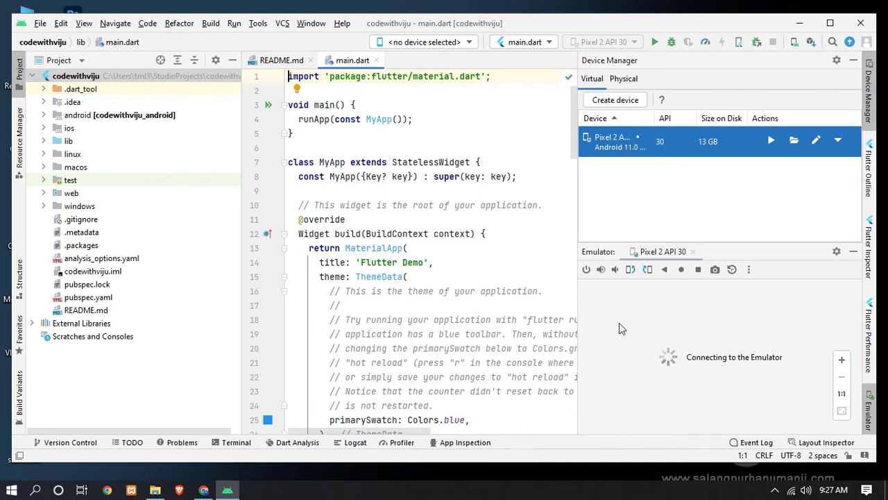
# Expand the project's test folder, select widget_test.dart, and view the app screen on the emulator
pyautogui.click(425, 206)
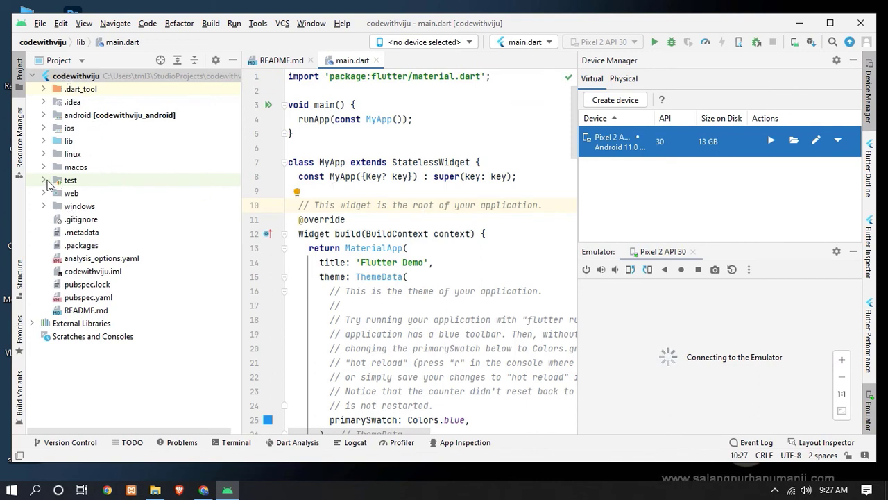
pyautogui.click(44, 180)
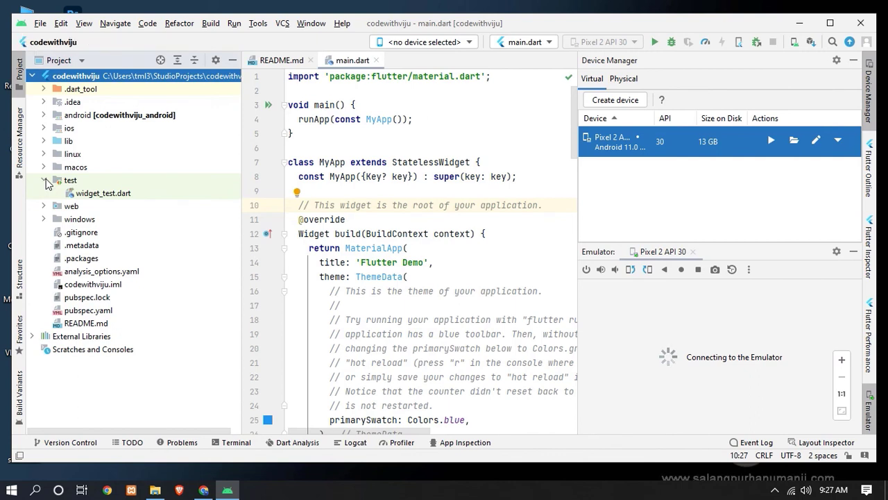
pyautogui.click(89, 196)
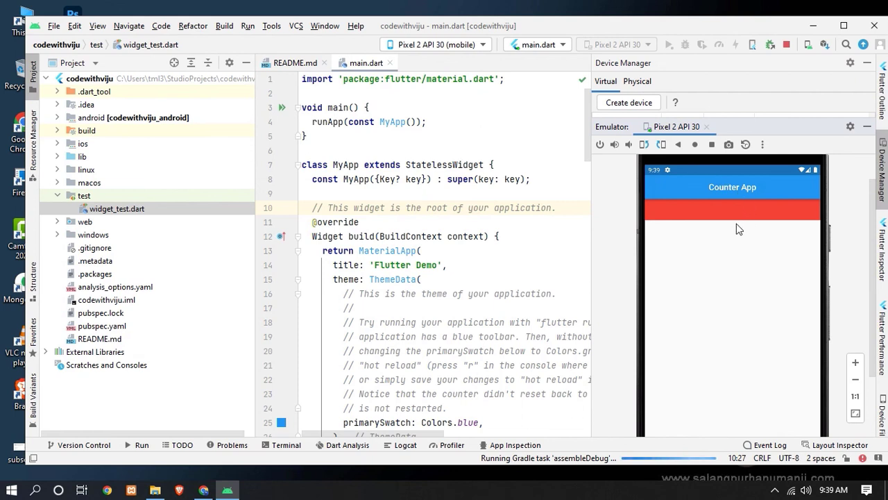
pyautogui.scroll(2, 739, 229)
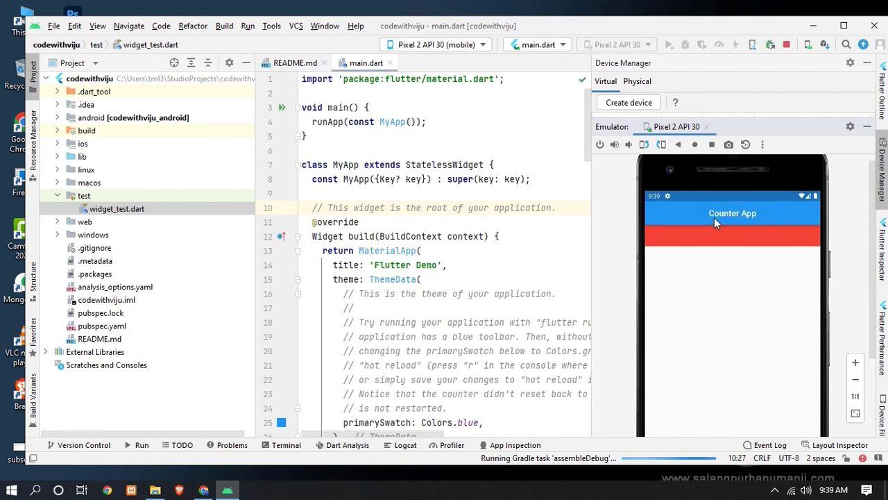